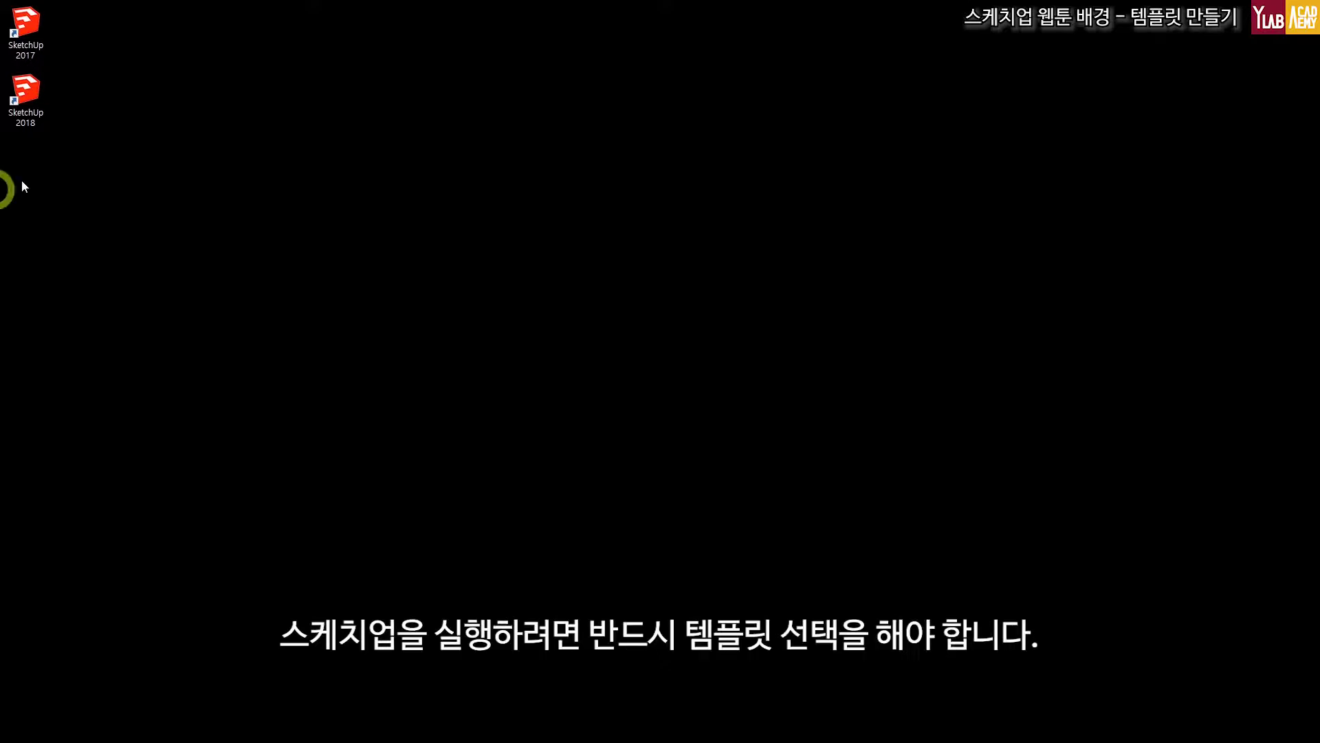
Launch SketchUp 2018, browse the templates, and choose 인테리어 및 제품 디자인 - 밀리미터 as the default
{"action": "double_click", "coordinate": [26, 96]}
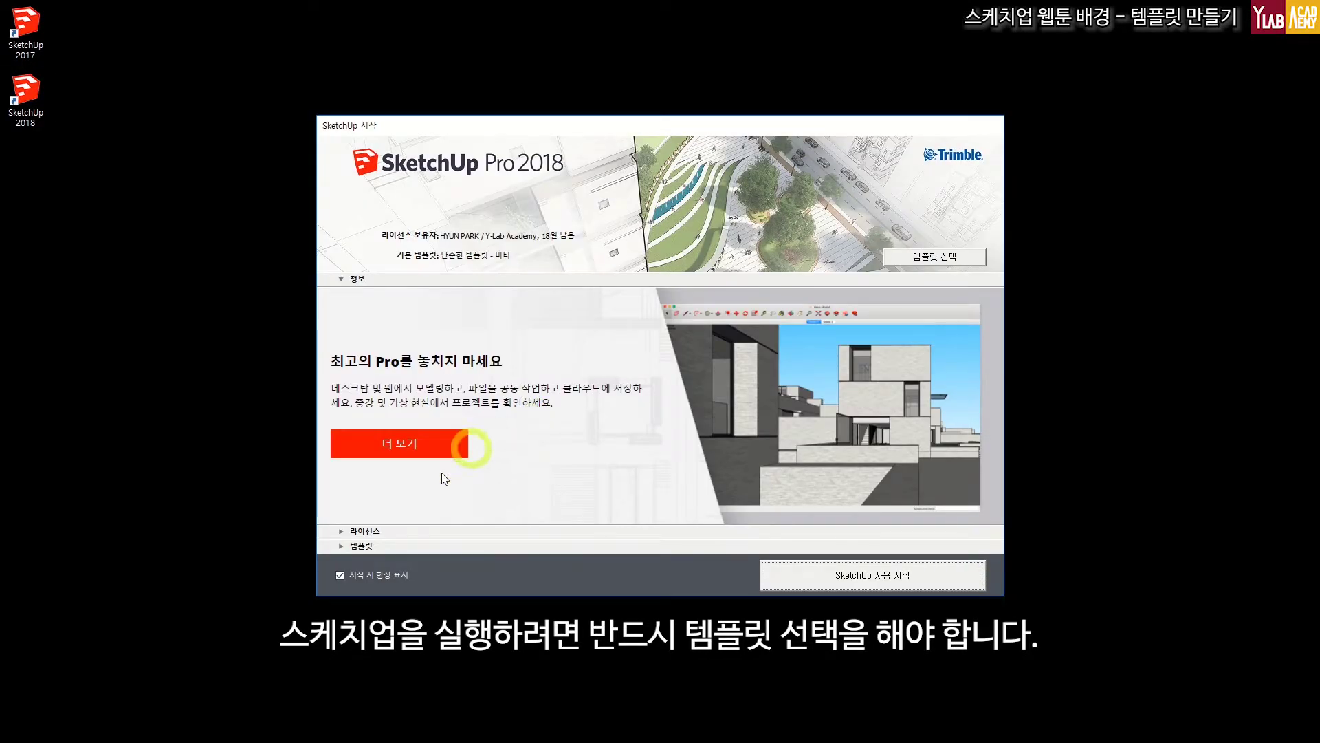
{"action": "left_click", "coordinate": [410, 527]}
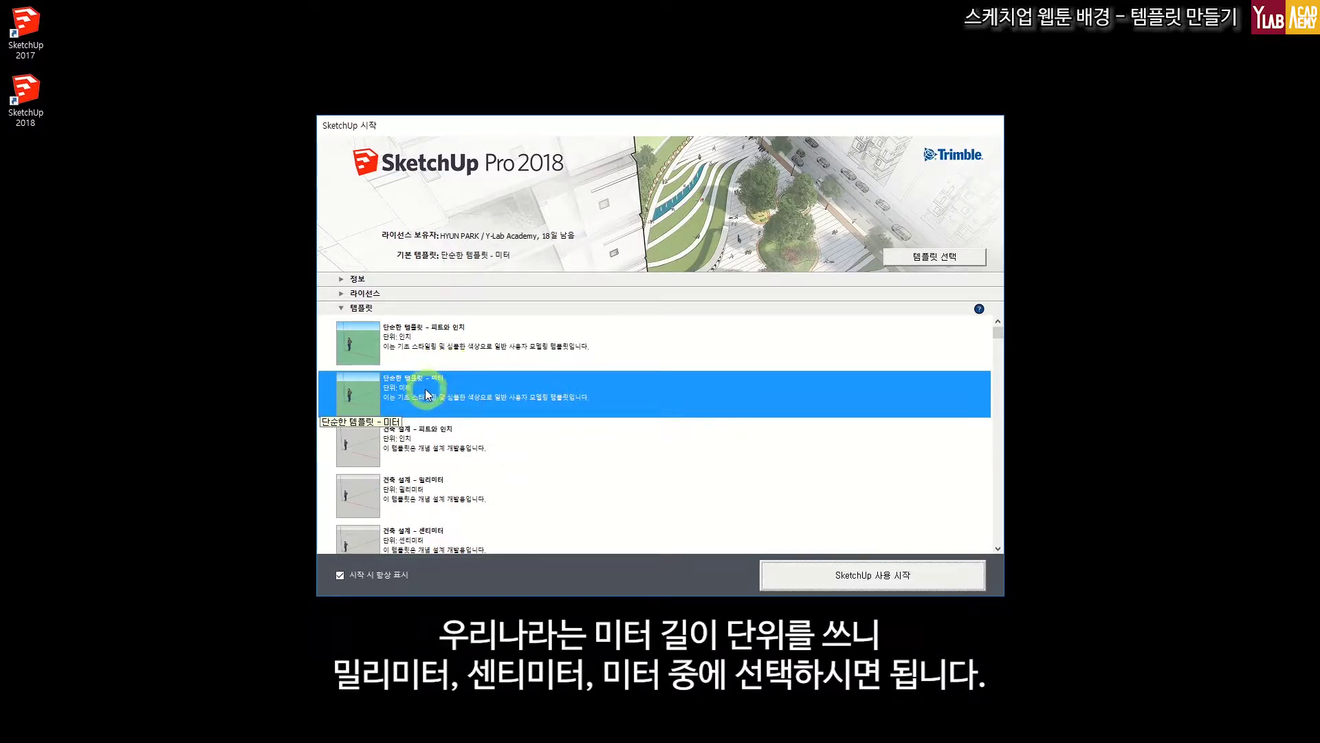
{"action": "left_click", "coordinate": [537, 480]}
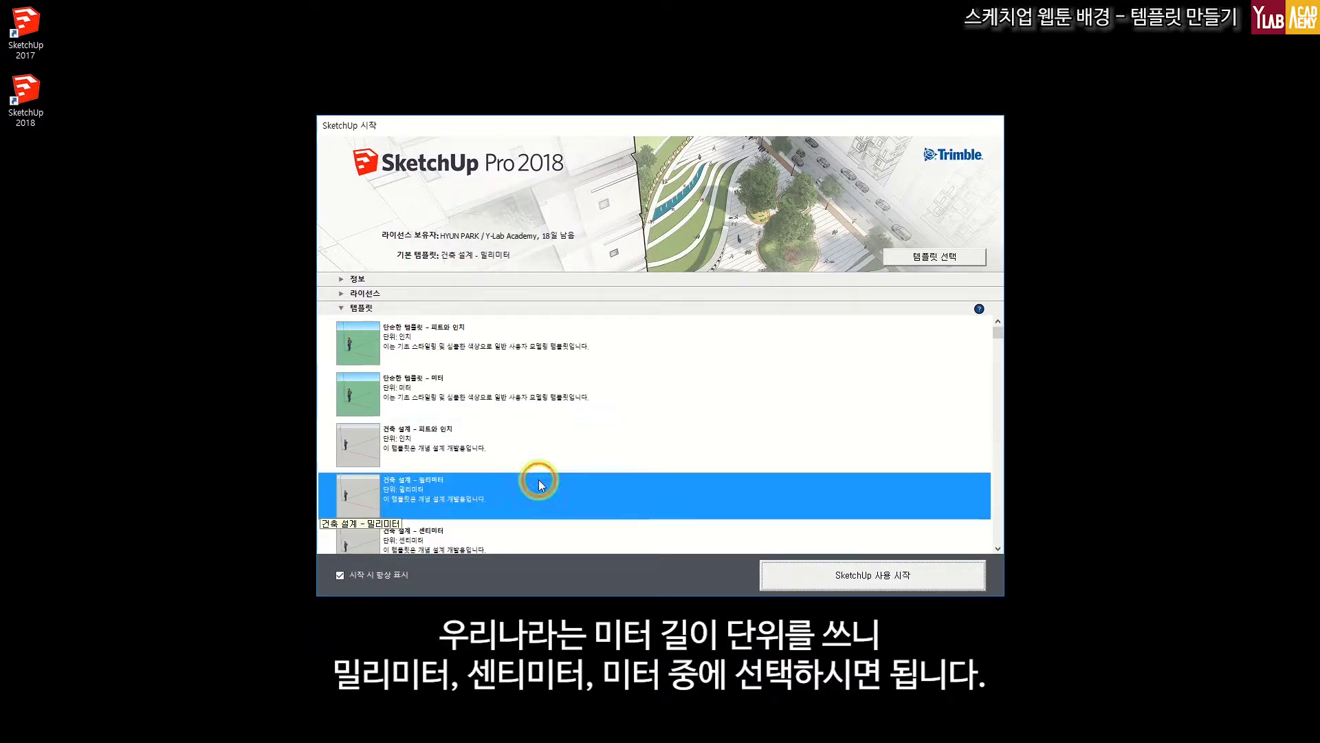
{"action": "left_click", "coordinate": [549, 535]}
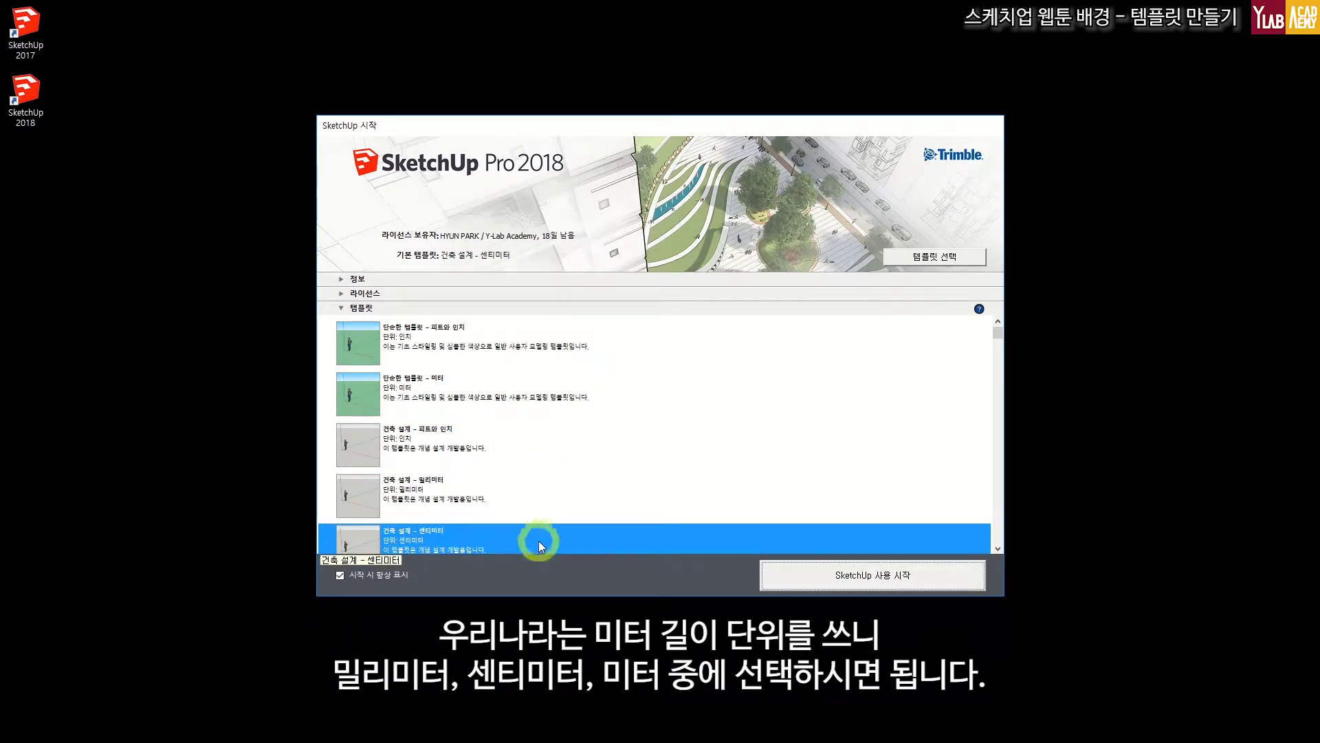
{"action": "left_click", "coordinate": [528, 397]}
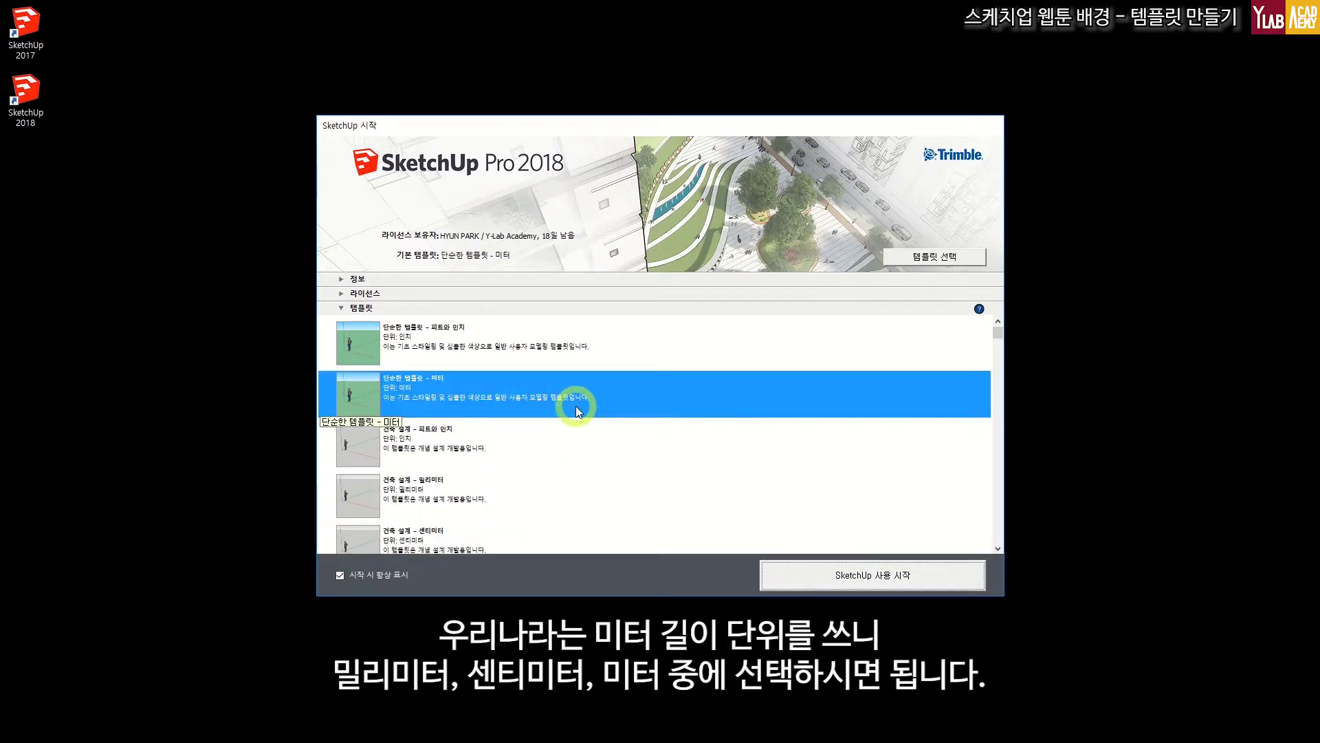
{"action": "scroll", "coordinate": [575, 406], "scroll_direction": "down", "scroll_amount": 5}
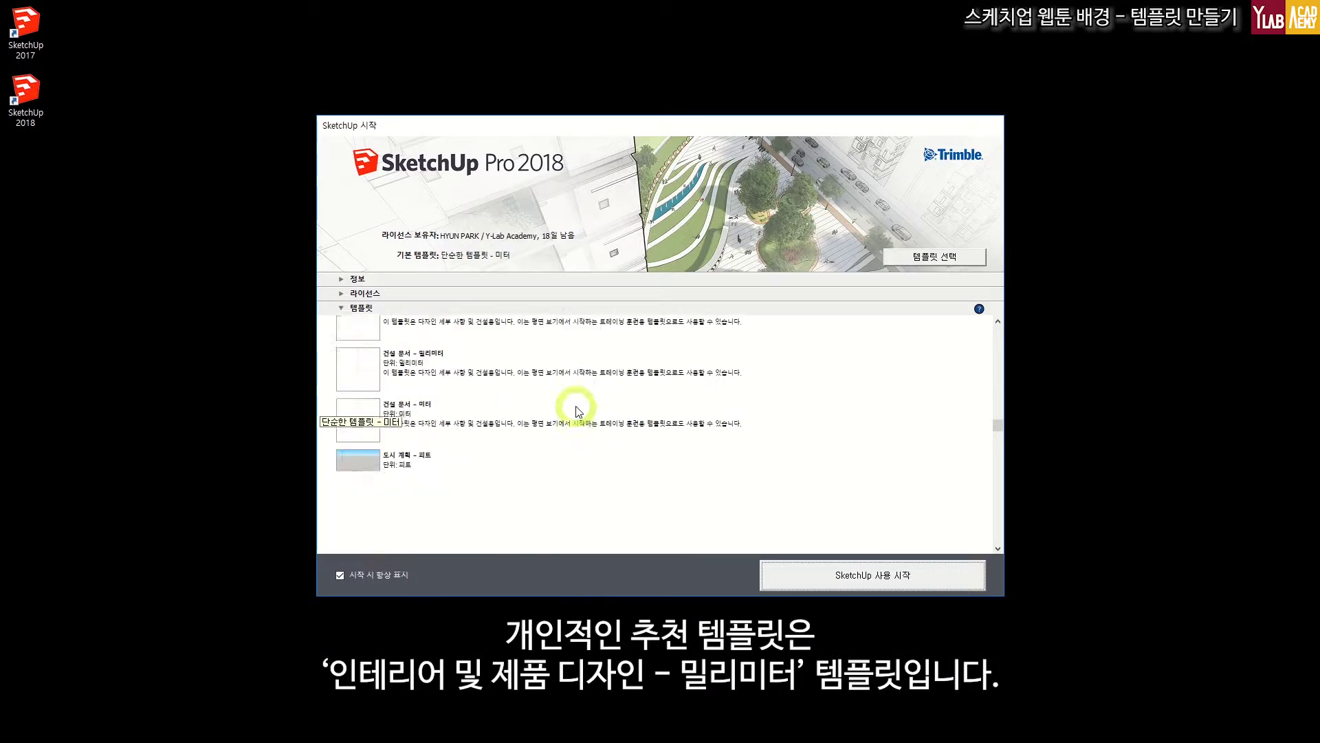
{"action": "scroll", "coordinate": [576, 409], "scroll_direction": "down", "scroll_amount": 5}
{"action": "scroll", "coordinate": [578, 413], "scroll_direction": "down", "scroll_amount": 3}
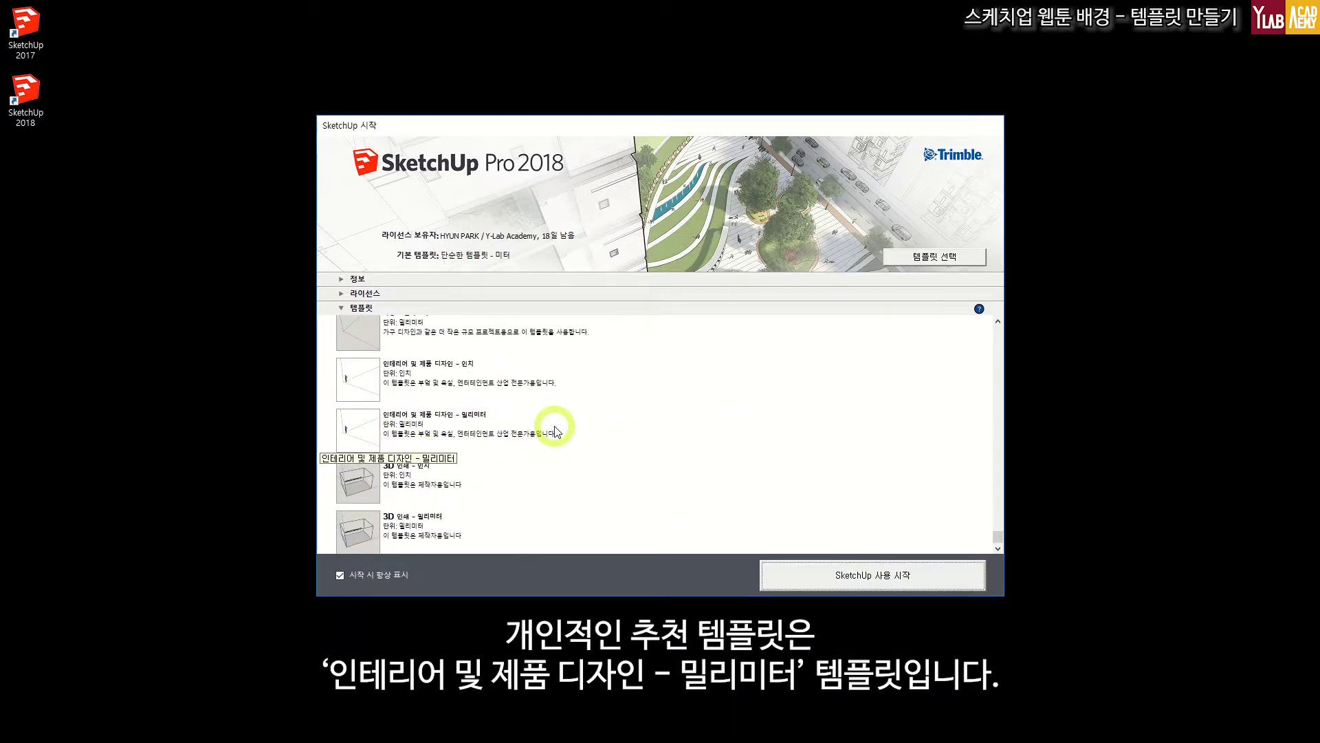
{"action": "left_click", "coordinate": [626, 429]}
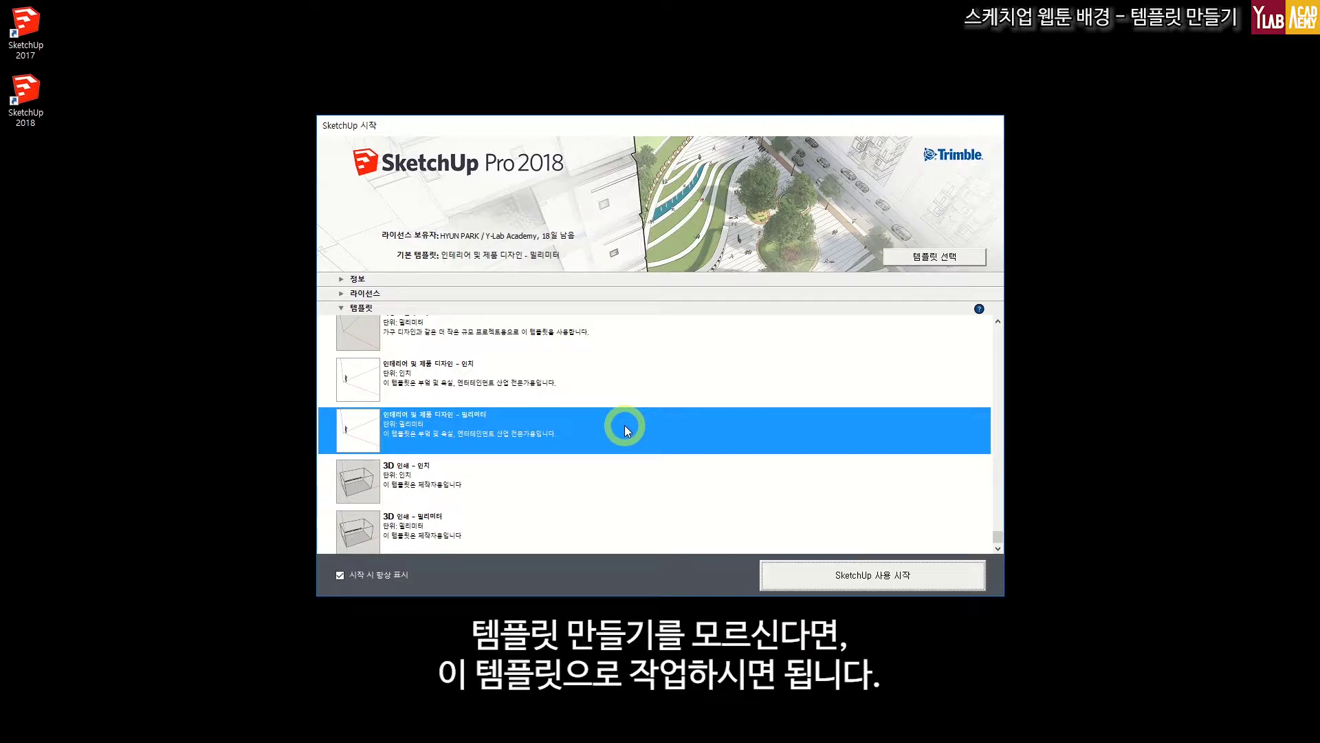
Start a new model and delete the default Stacy figure
{"action": "left_click", "coordinate": [784, 576]}
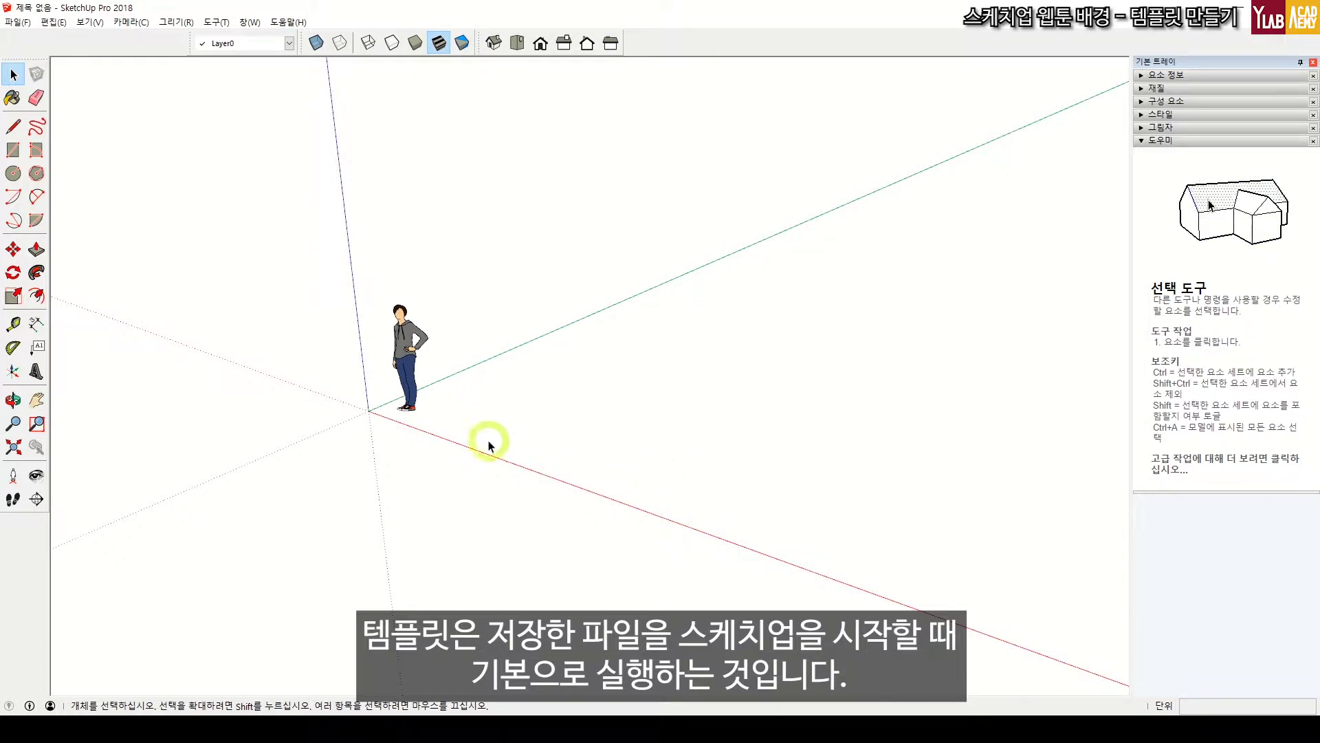
{"action": "key", "text": "ctrl+a"}
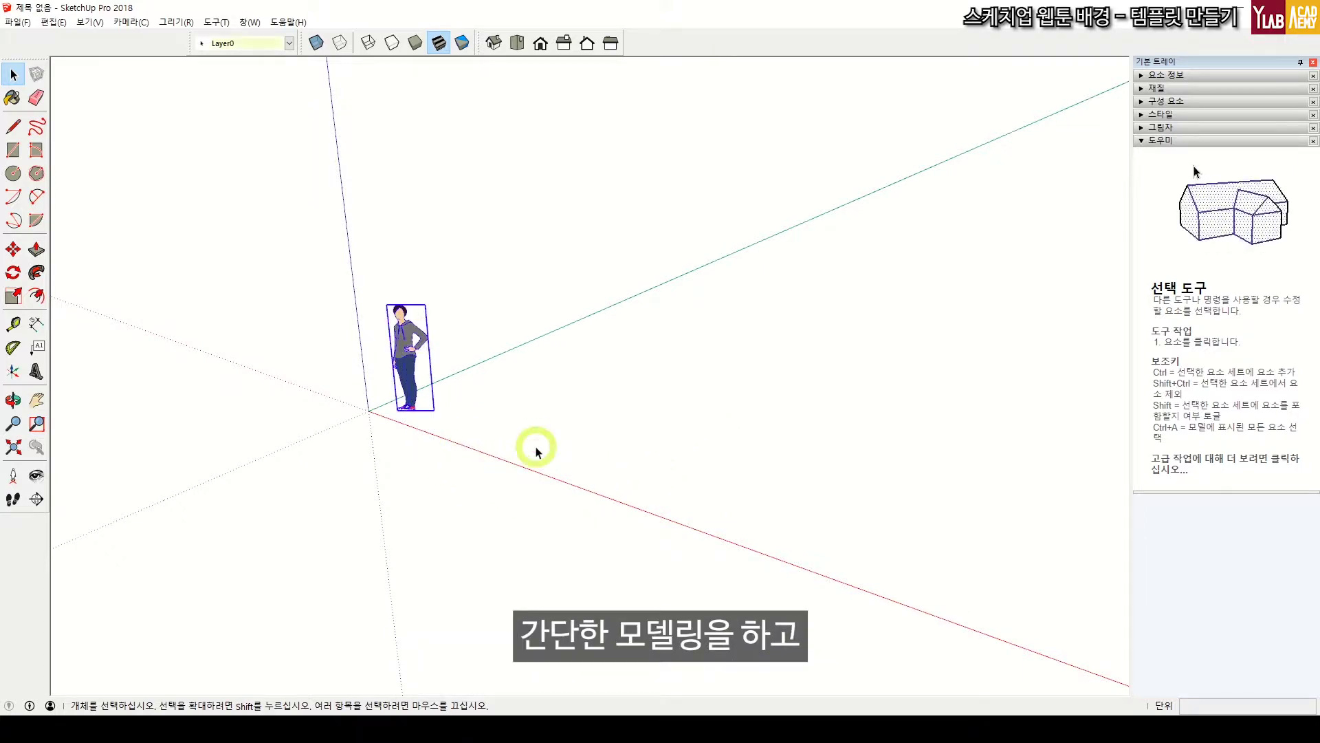
{"action": "key", "text": "Delete"}
Draw a rectangle at the origin and push/pull it into a box
{"action": "key", "text": "r"}
{"action": "left_click", "coordinate": [432, 412]}
{"action": "left_click", "coordinate": [798, 385]}
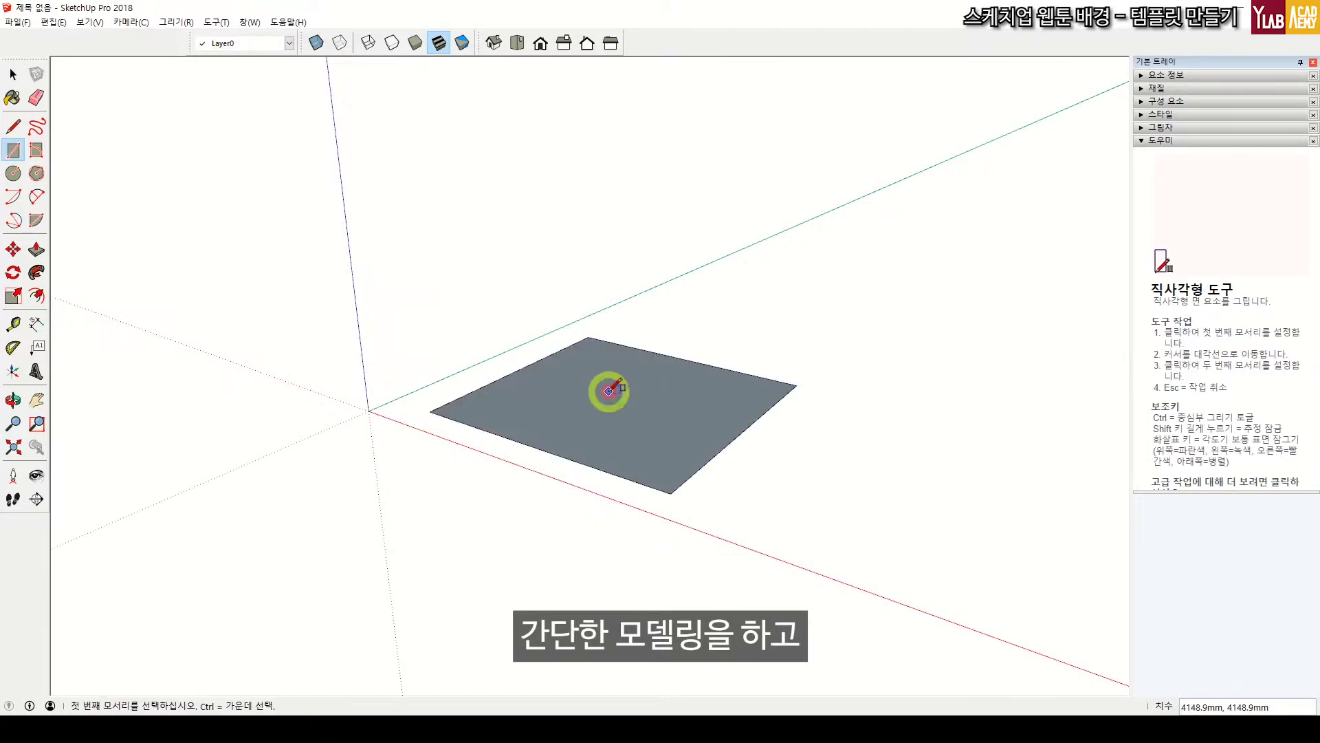
{"action": "key", "text": "p"}
{"action": "left_click", "coordinate": [613, 385]}
{"action": "left_click", "coordinate": [610, 215]}
{"action": "key", "text": "space"}
Save the box model as the default template named 샘플
{"action": "left_click", "coordinate": [14, 22]}
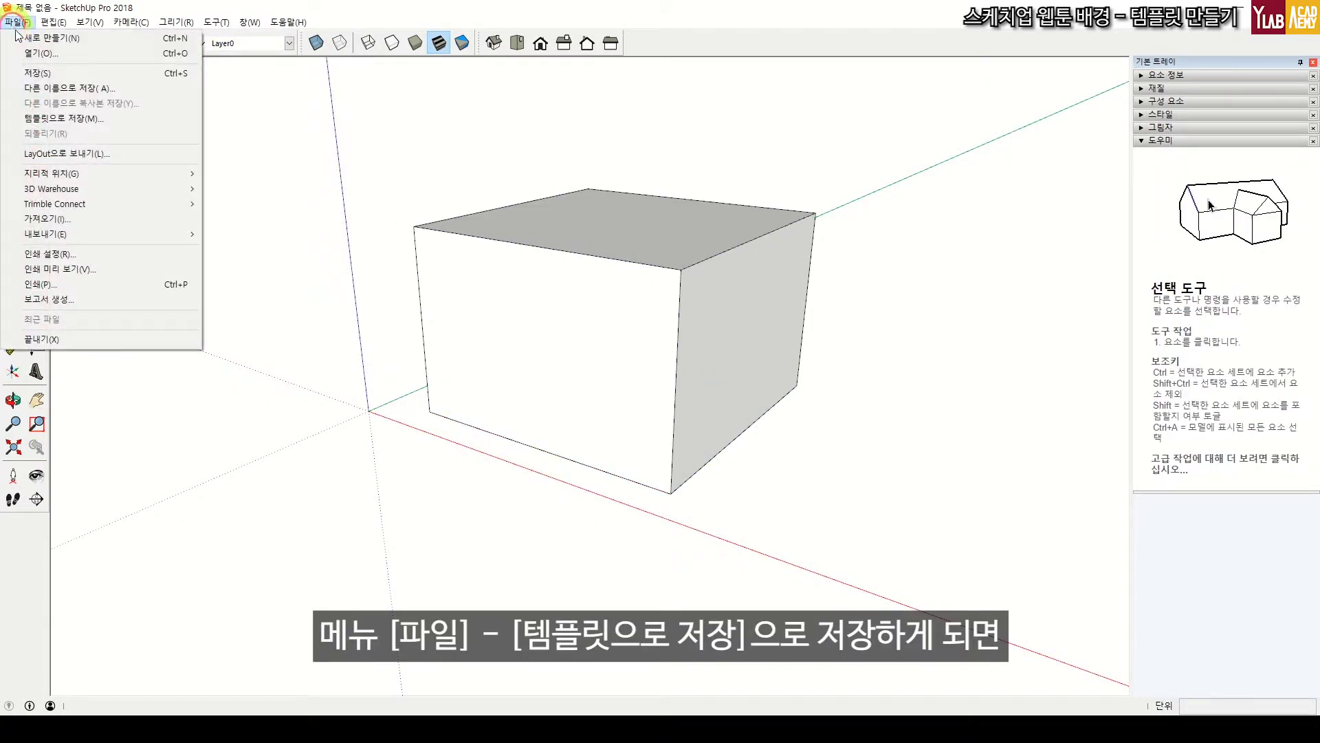
{"action": "left_click", "coordinate": [108, 124]}
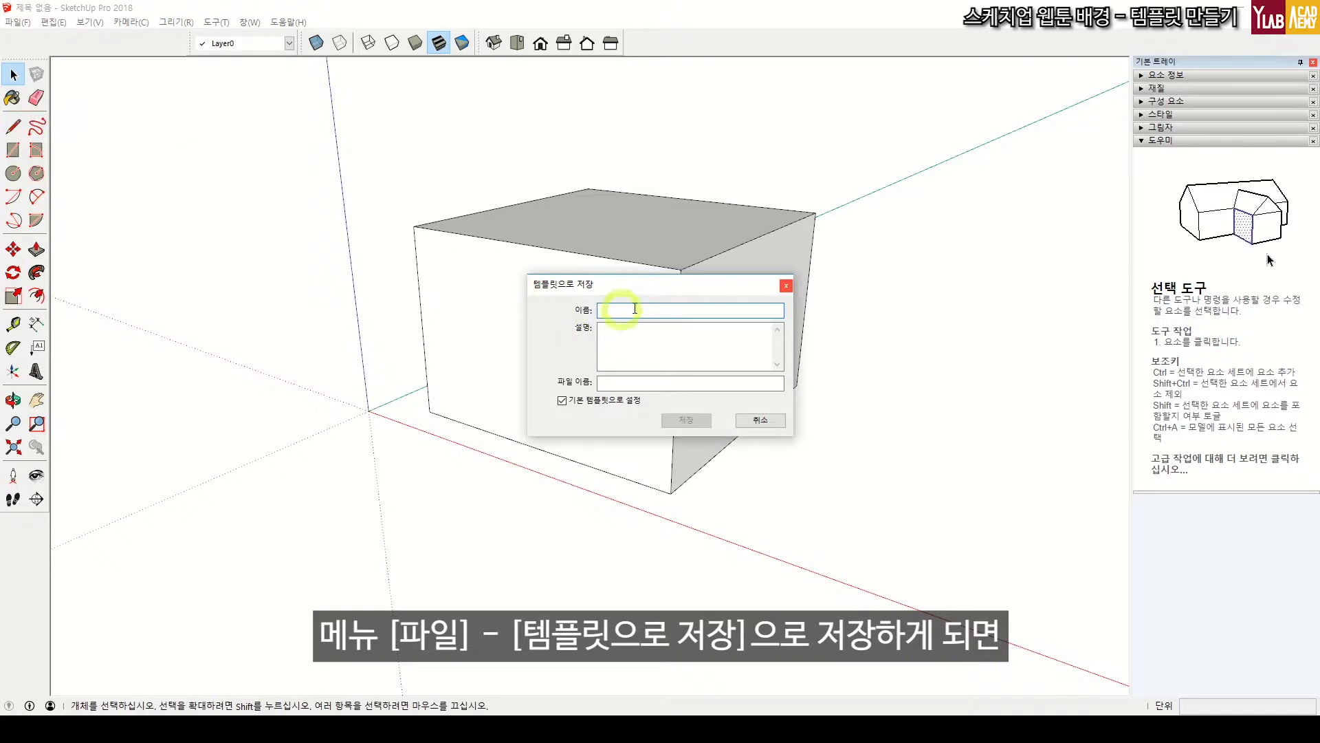
{"action": "type", "text": "웹"}
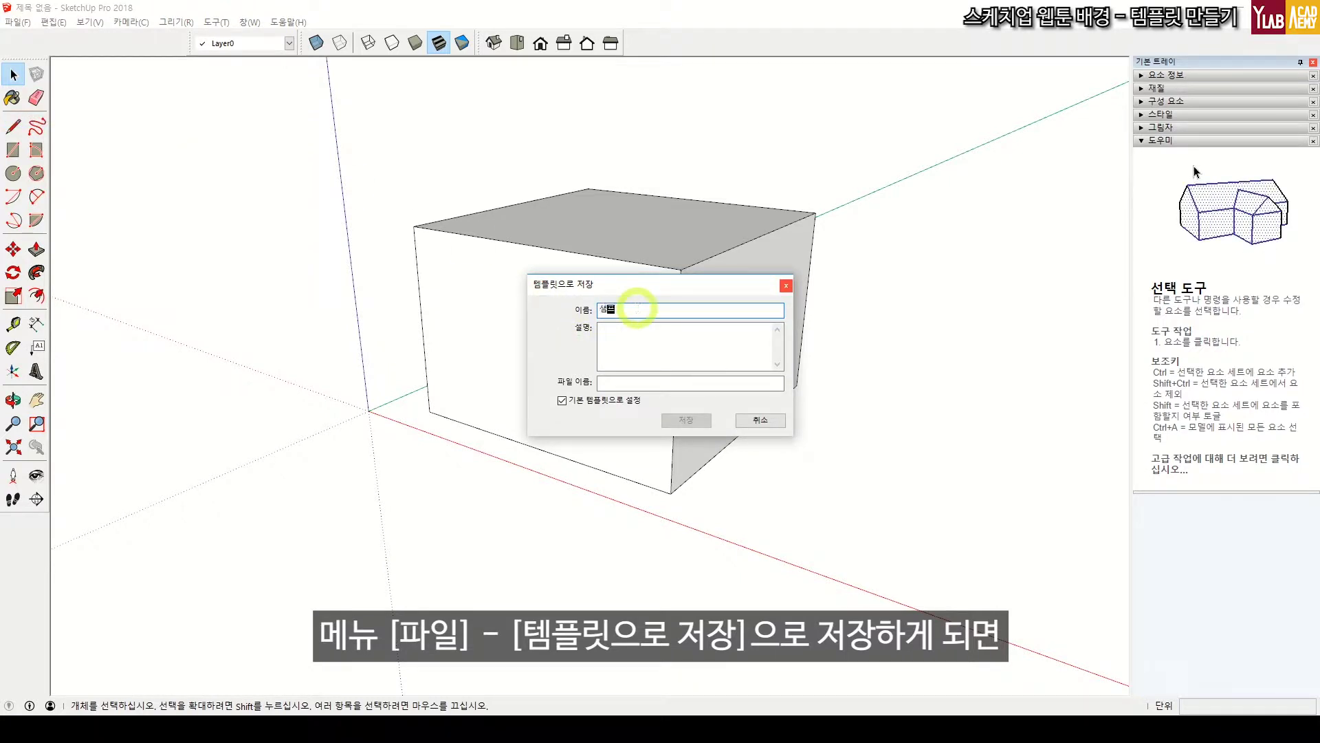
{"action": "type", "text": "플"}
{"action": "key", "text": "Tab"}
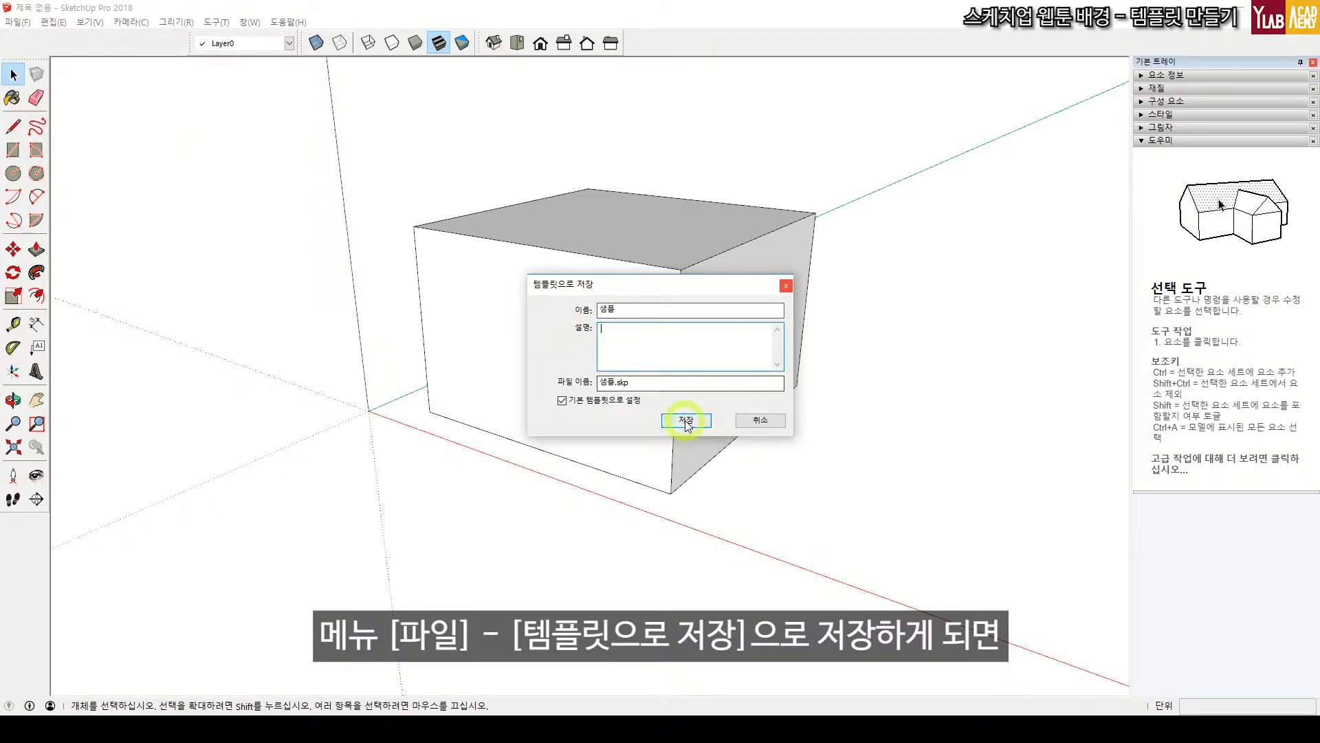
{"action": "left_click", "coordinate": [685, 421]}
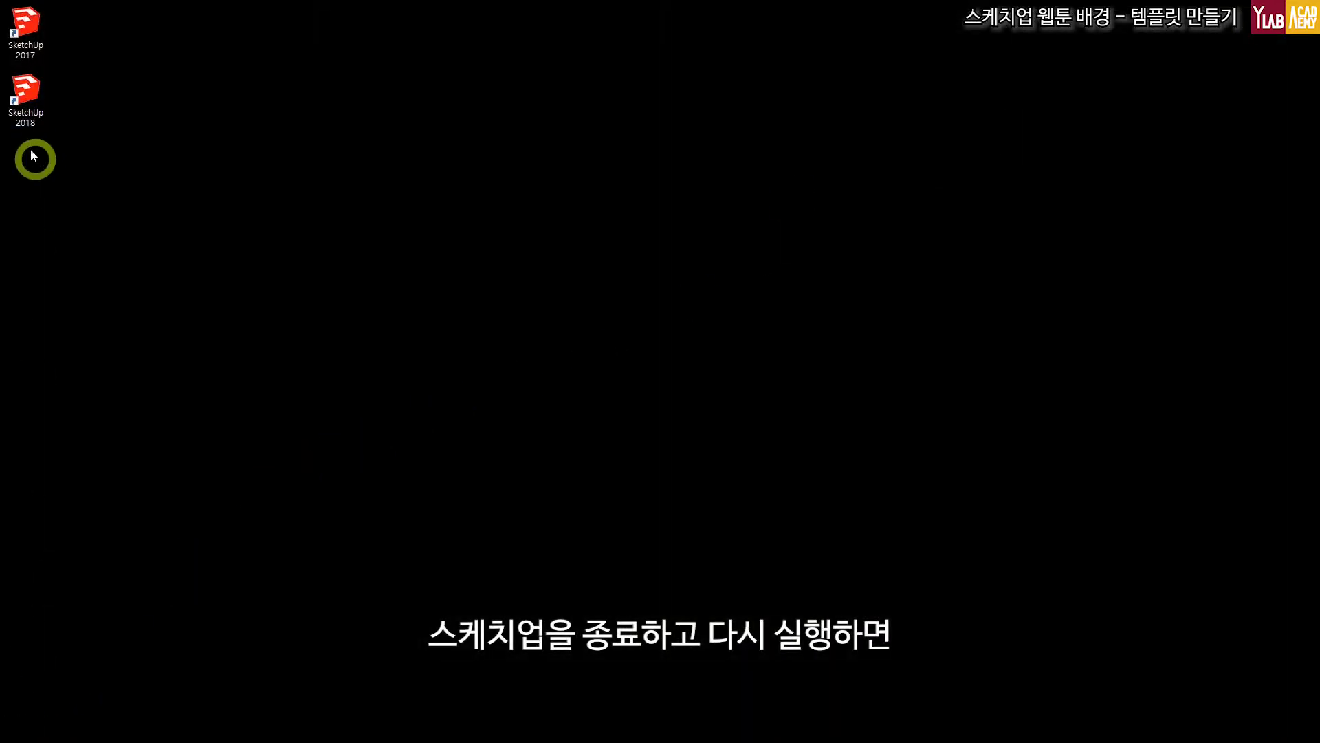
Relaunch SketchUp 2018 and start a new model from the 샘플 template
{"action": "double_click", "coordinate": [26, 97]}
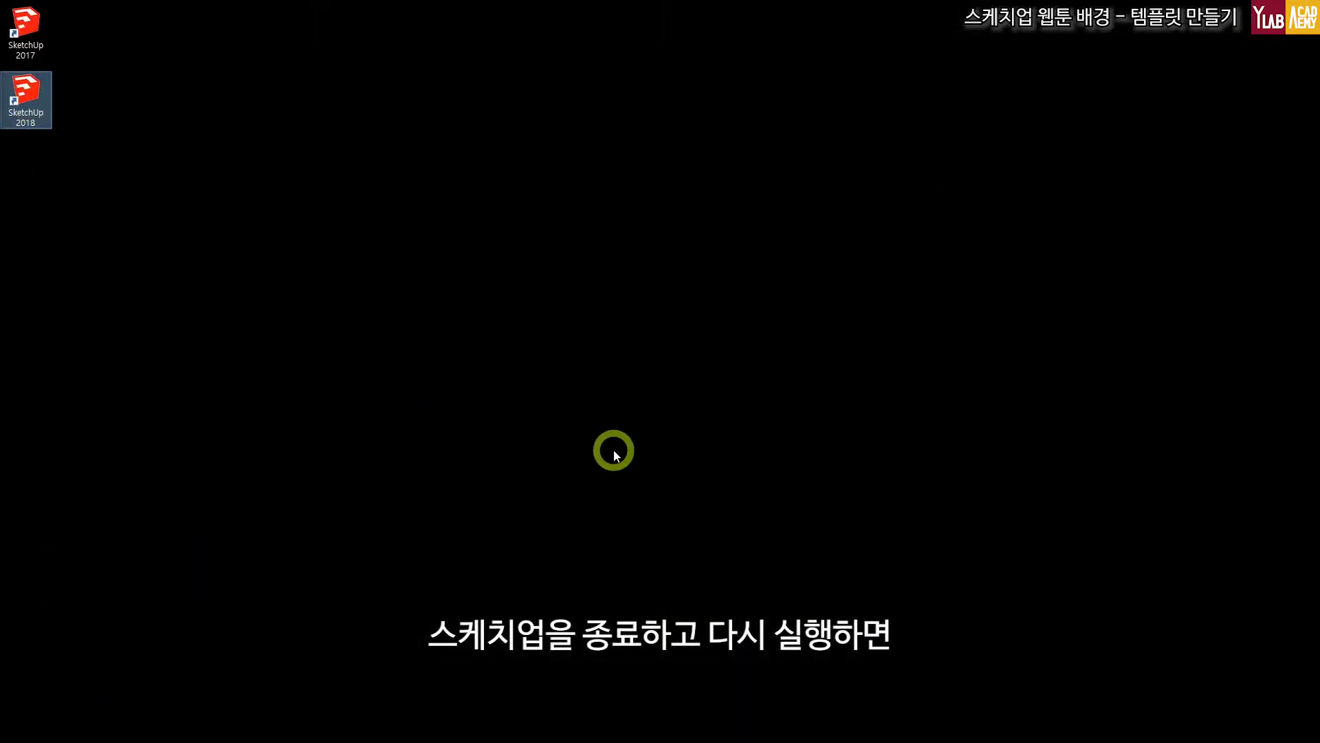
{"action": "left_click", "coordinate": [610, 451]}
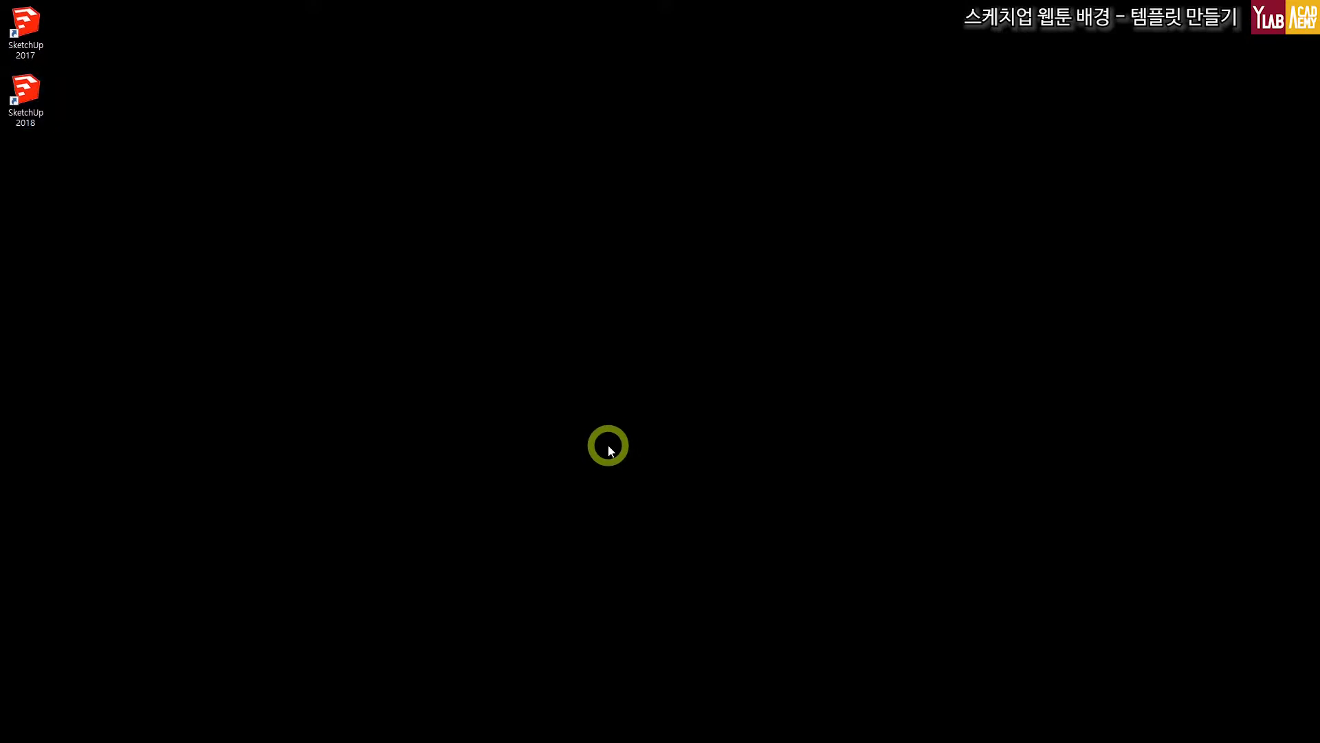
{"action": "scroll", "coordinate": [524, 486], "scroll_direction": "down", "scroll_amount": 5}
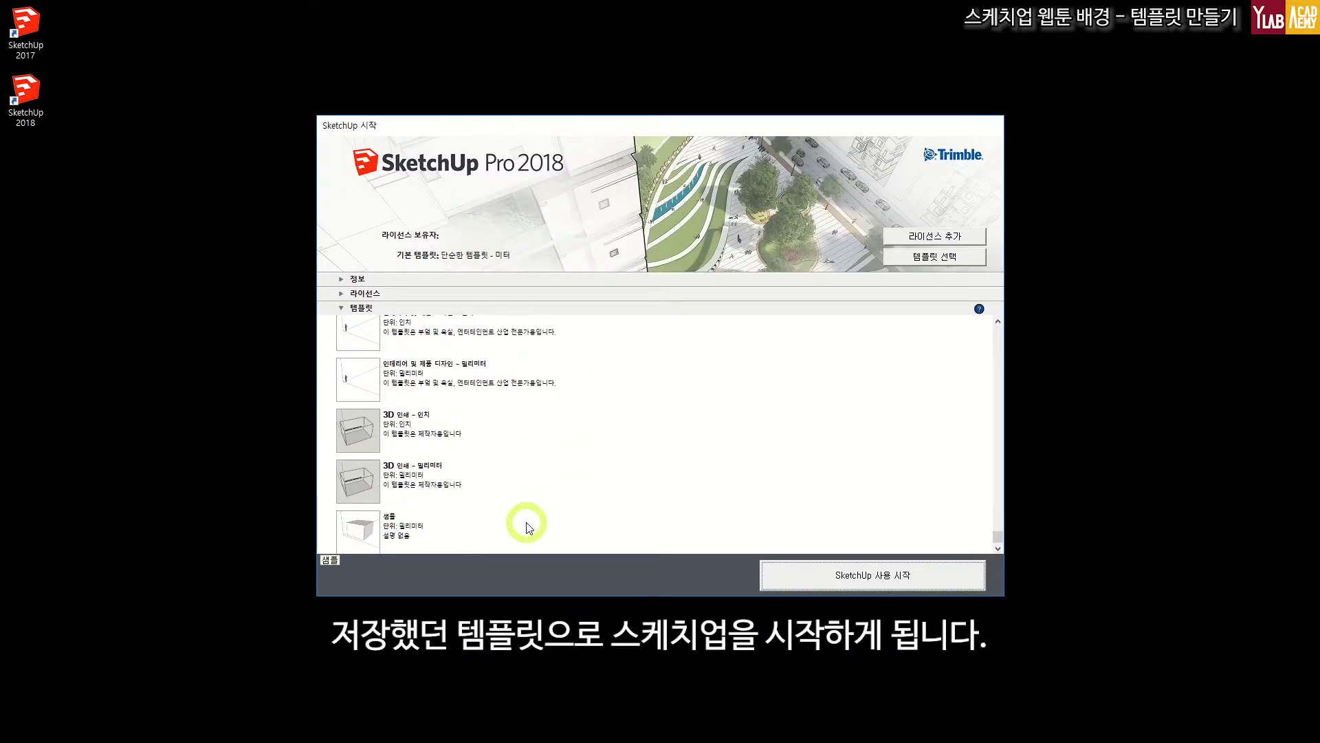
{"action": "left_click", "coordinate": [480, 542]}
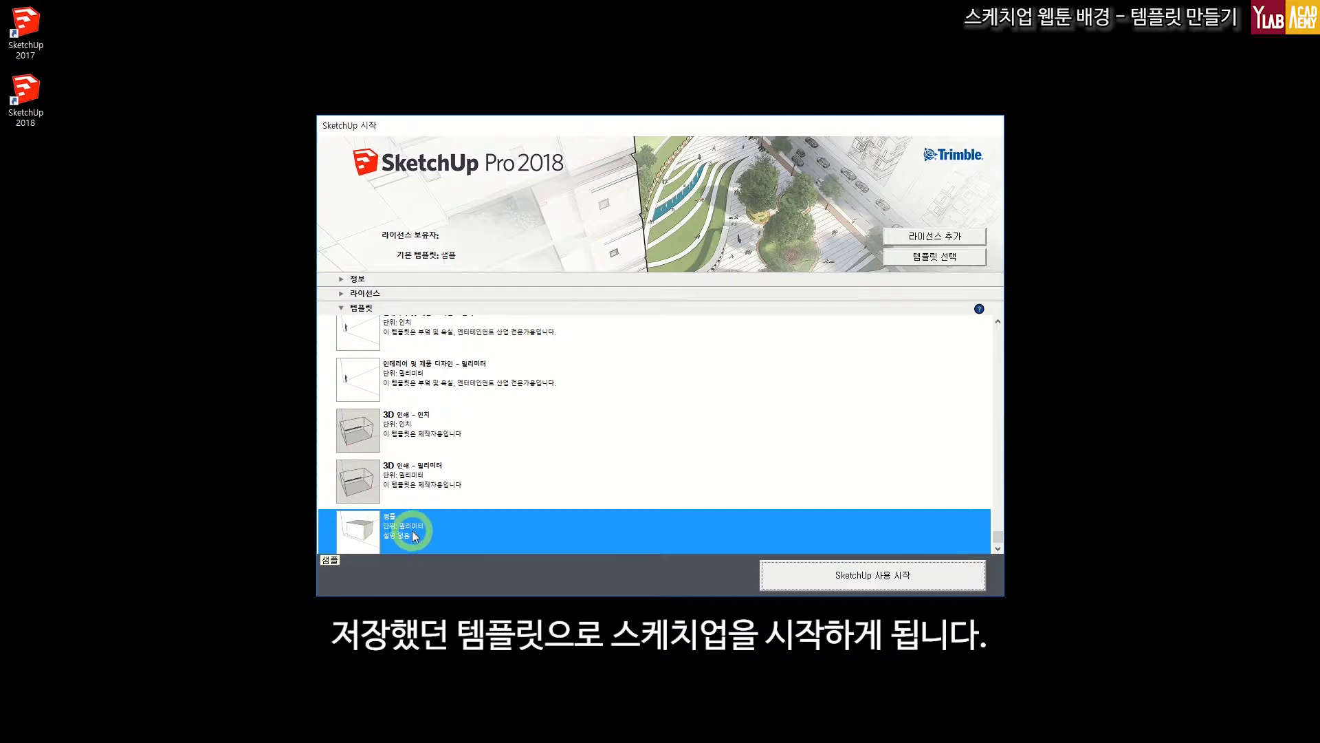
{"action": "left_click", "coordinate": [823, 579]}
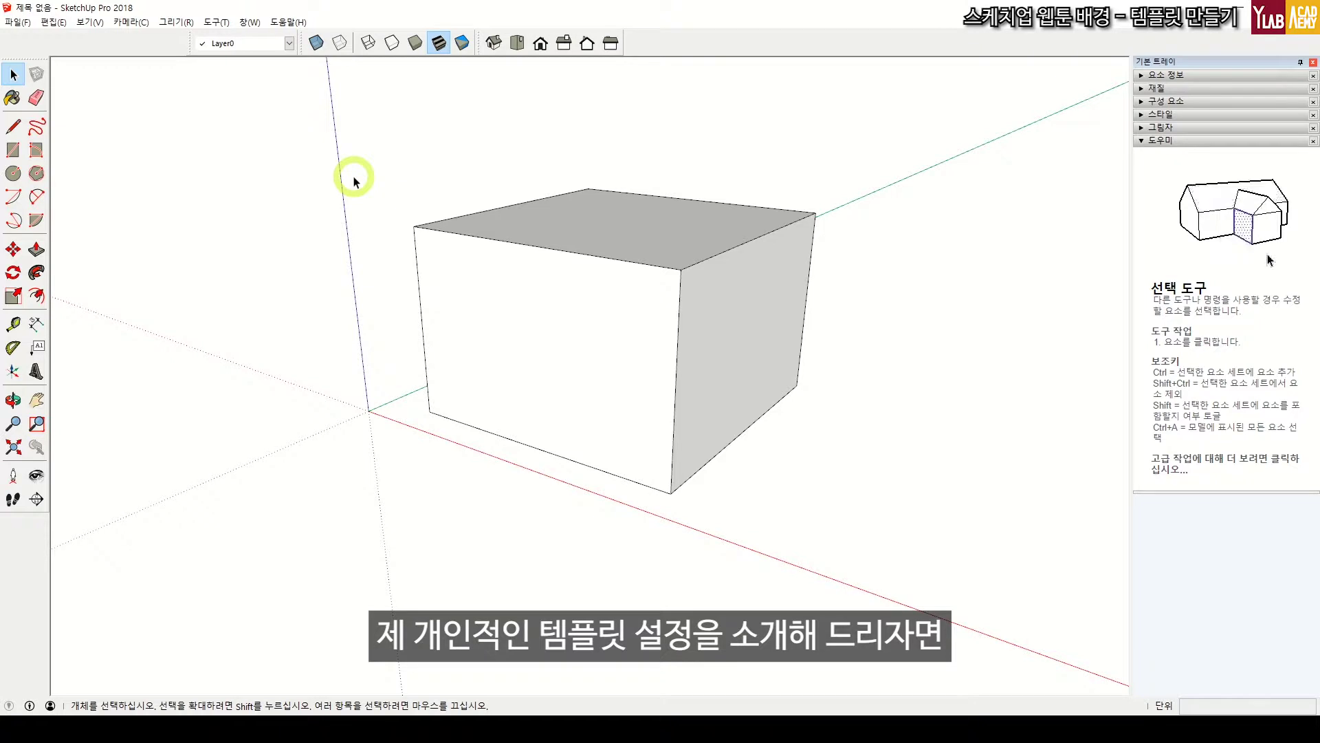
Delete the box and place the Stacy figure from the in-model components near the origin
{"action": "left_click_drag", "start_coordinate": [280, 128], "coordinate": [918, 580]}
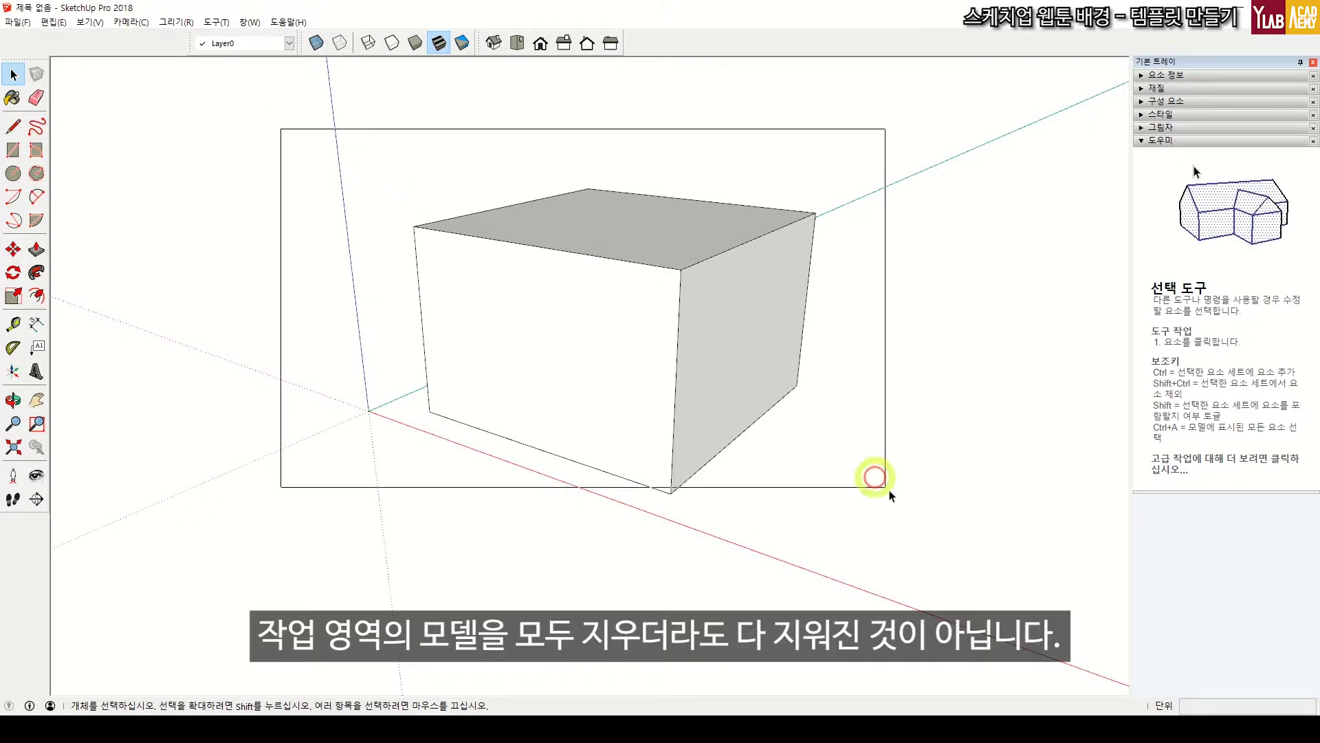
{"action": "key", "text": "Delete"}
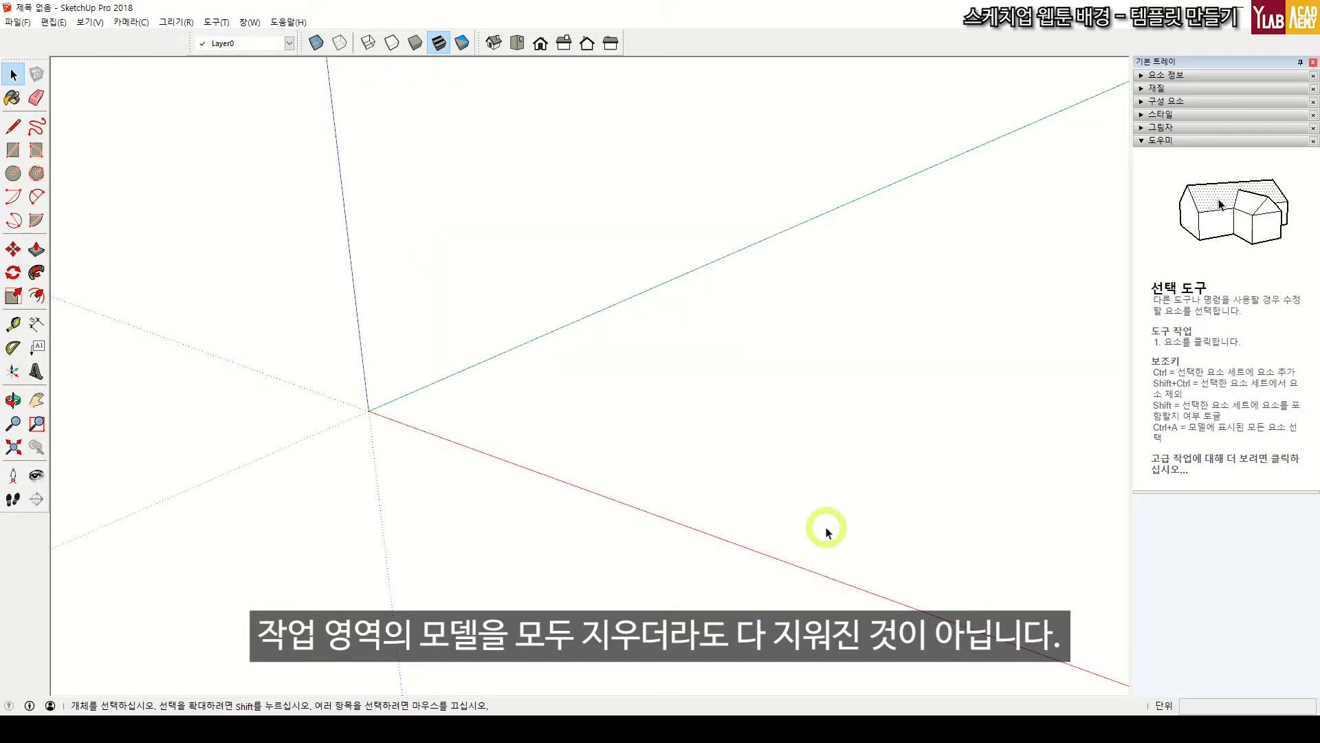
{"action": "left_click", "coordinate": [1141, 103]}
{"action": "left_click", "coordinate": [1167, 187]}
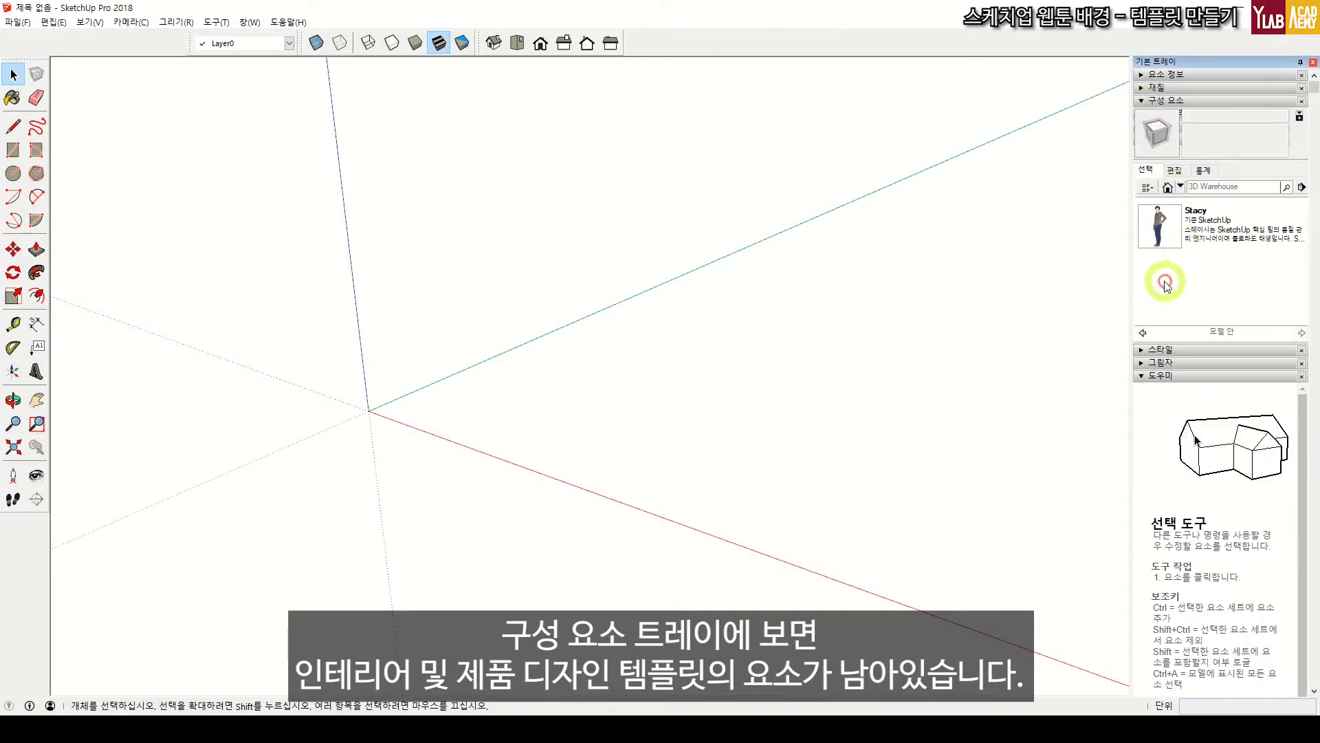
{"action": "left_click_drag", "start_coordinate": [1142, 232], "coordinate": [503, 411]}
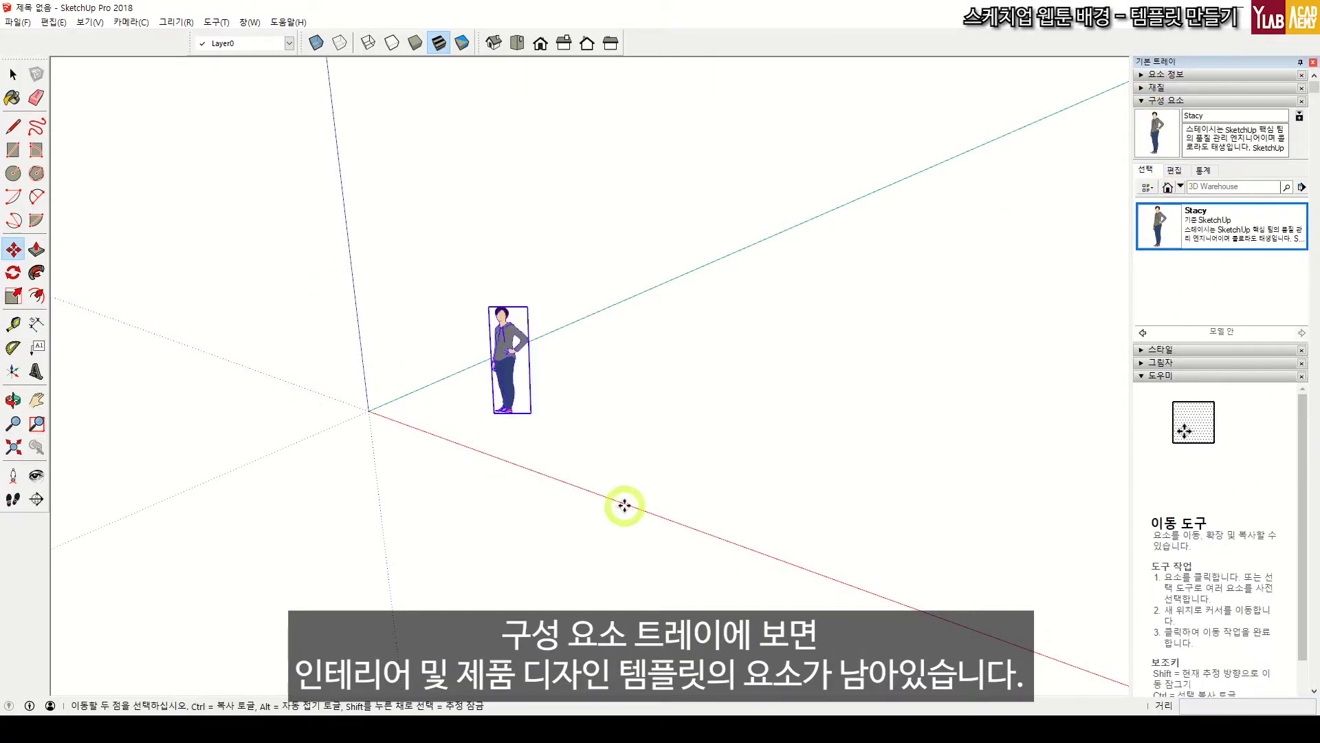
{"action": "key", "text": "space"}
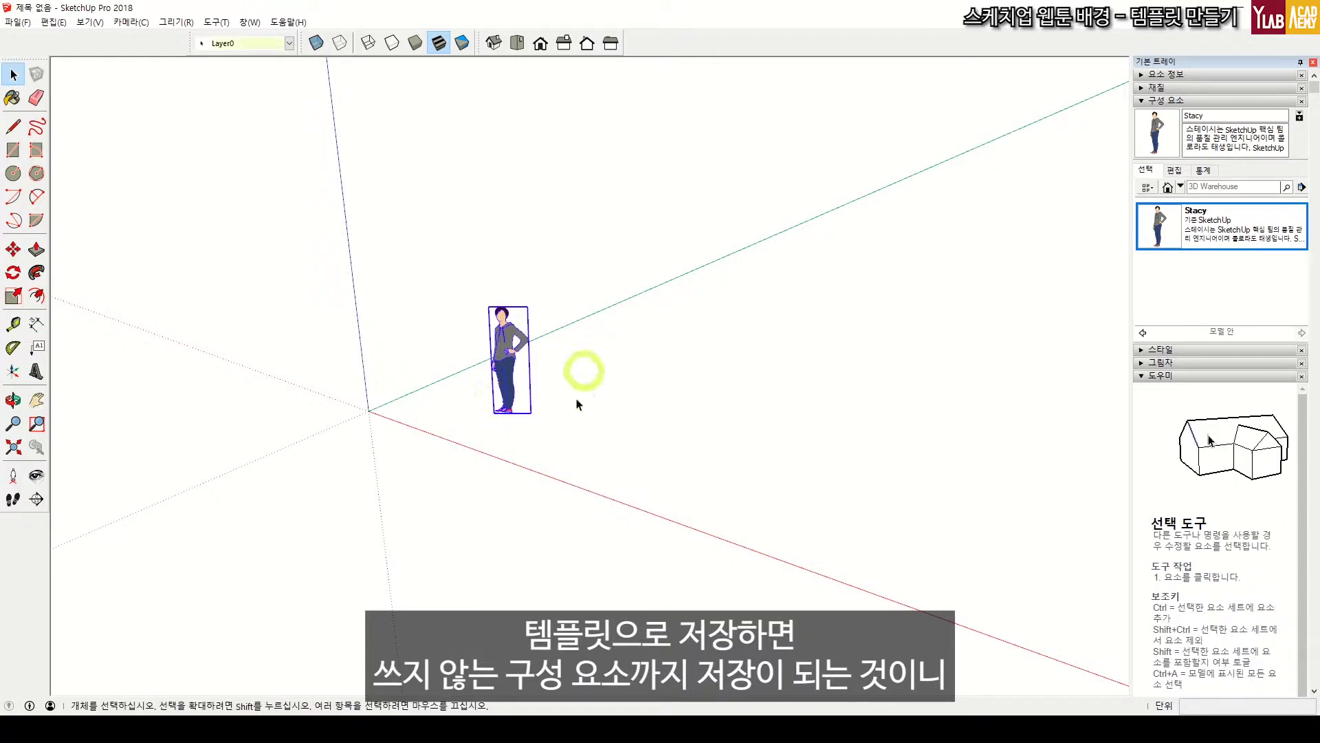
Delete the Stacy figure and collapse the Components panel
{"action": "left_click_drag", "start_coordinate": [415, 259], "coordinate": [636, 502]}
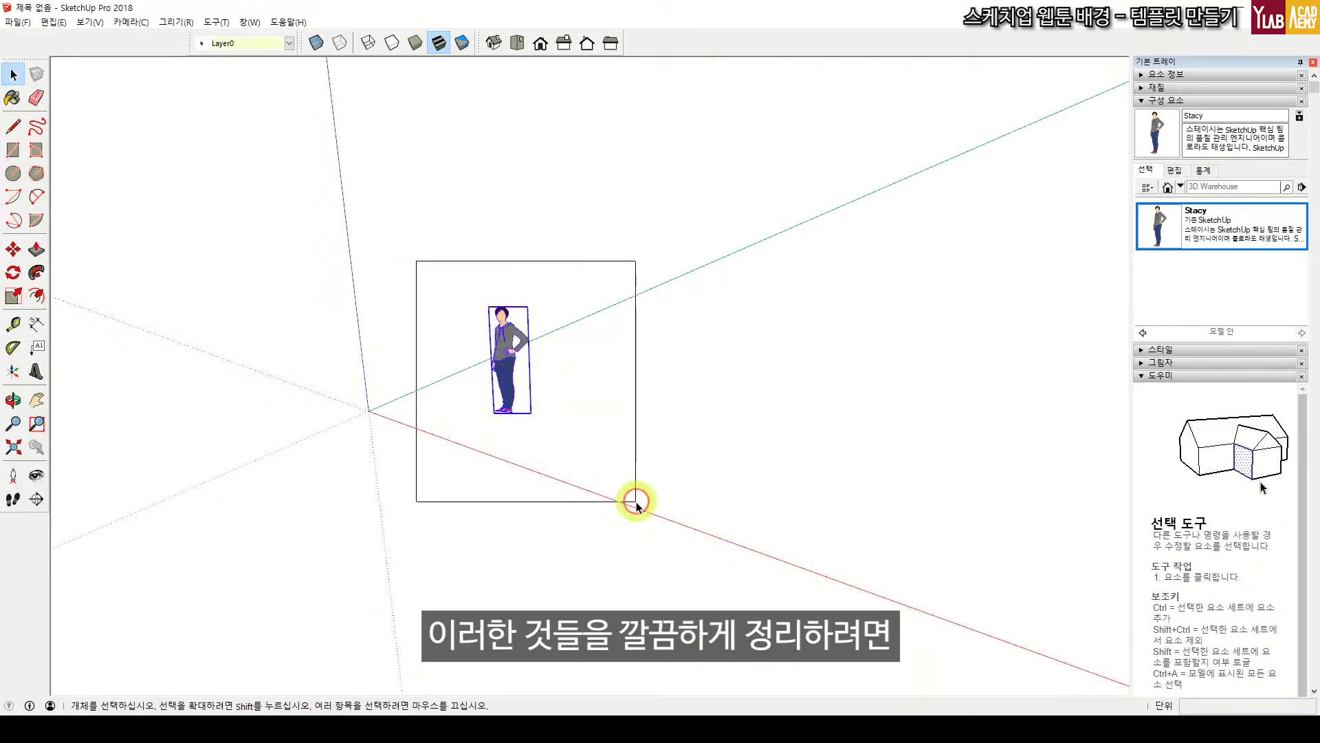
{"action": "key", "text": "Delete"}
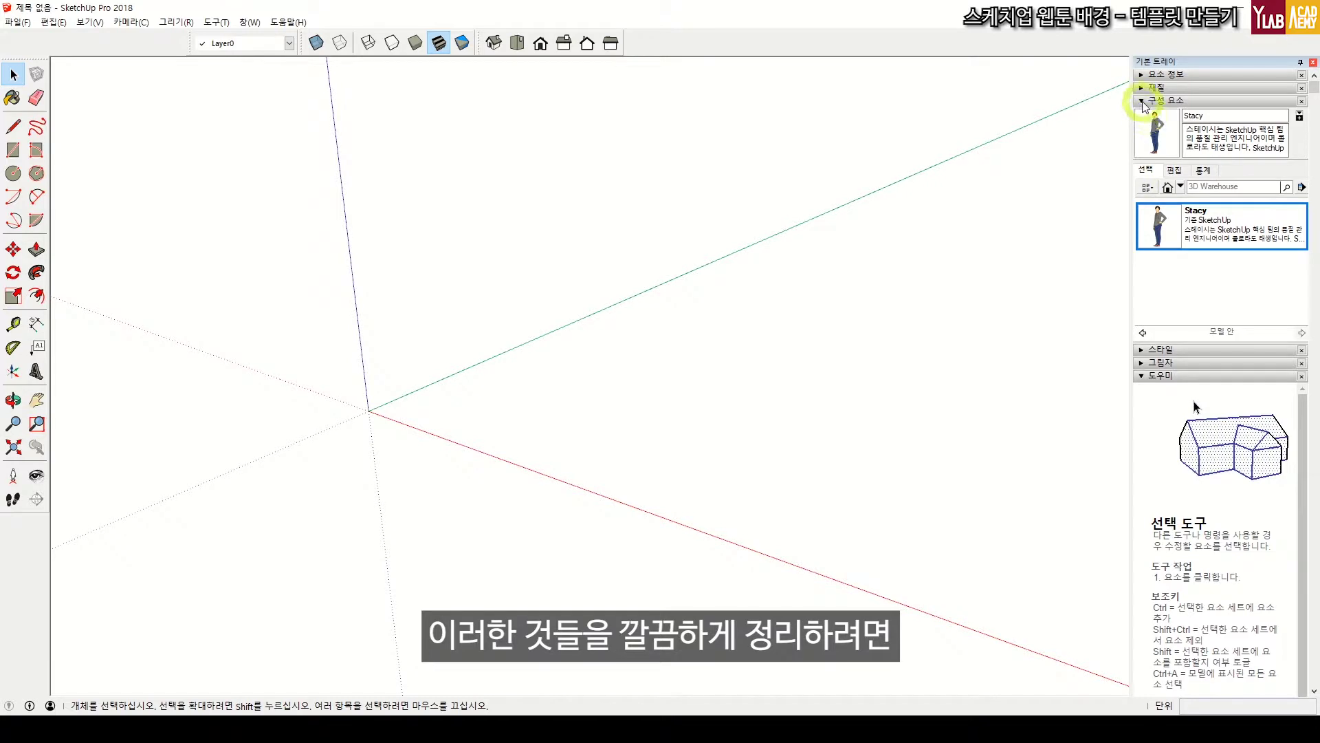
{"action": "left_click", "coordinate": [1155, 100]}
{"action": "left_click", "coordinate": [250, 22]}
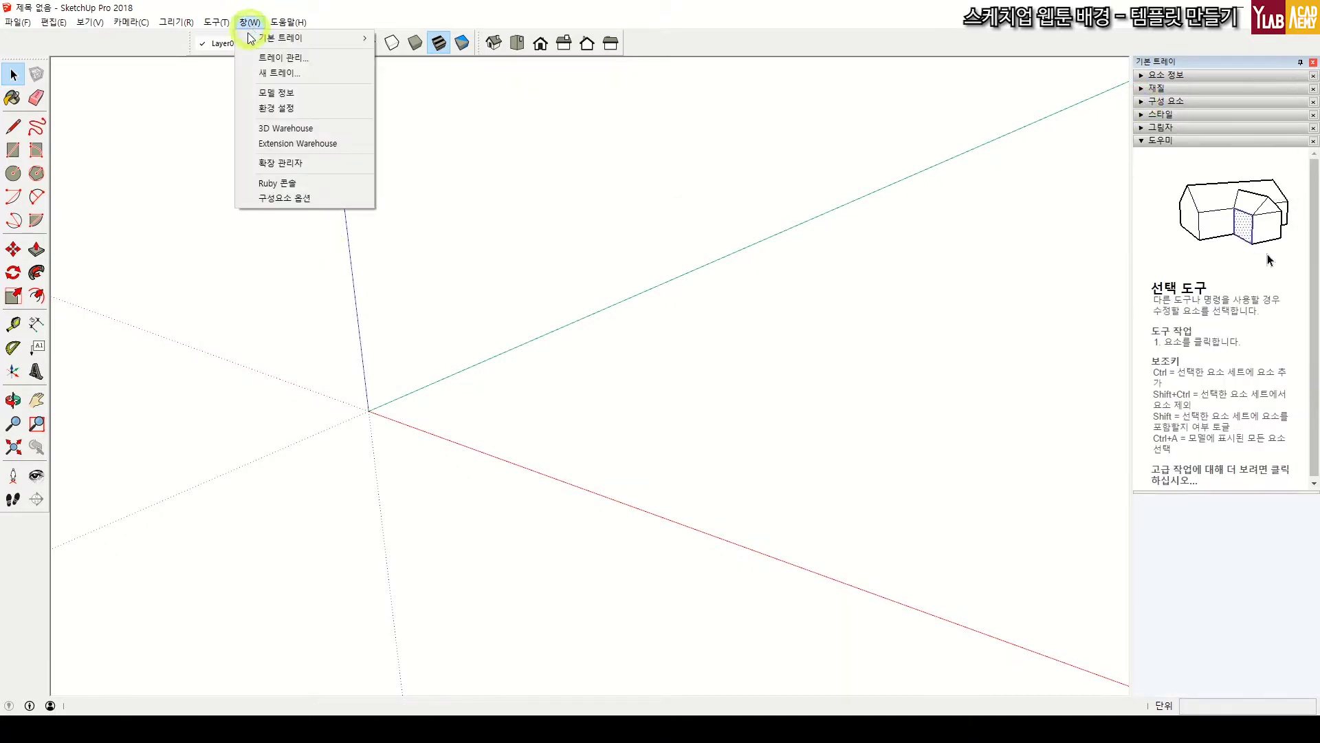
Purge unused items in Model Info > Statistics and confirm the Components panel is empty
{"action": "left_click", "coordinate": [317, 94]}
{"action": "left_click", "coordinate": [39, 136]}
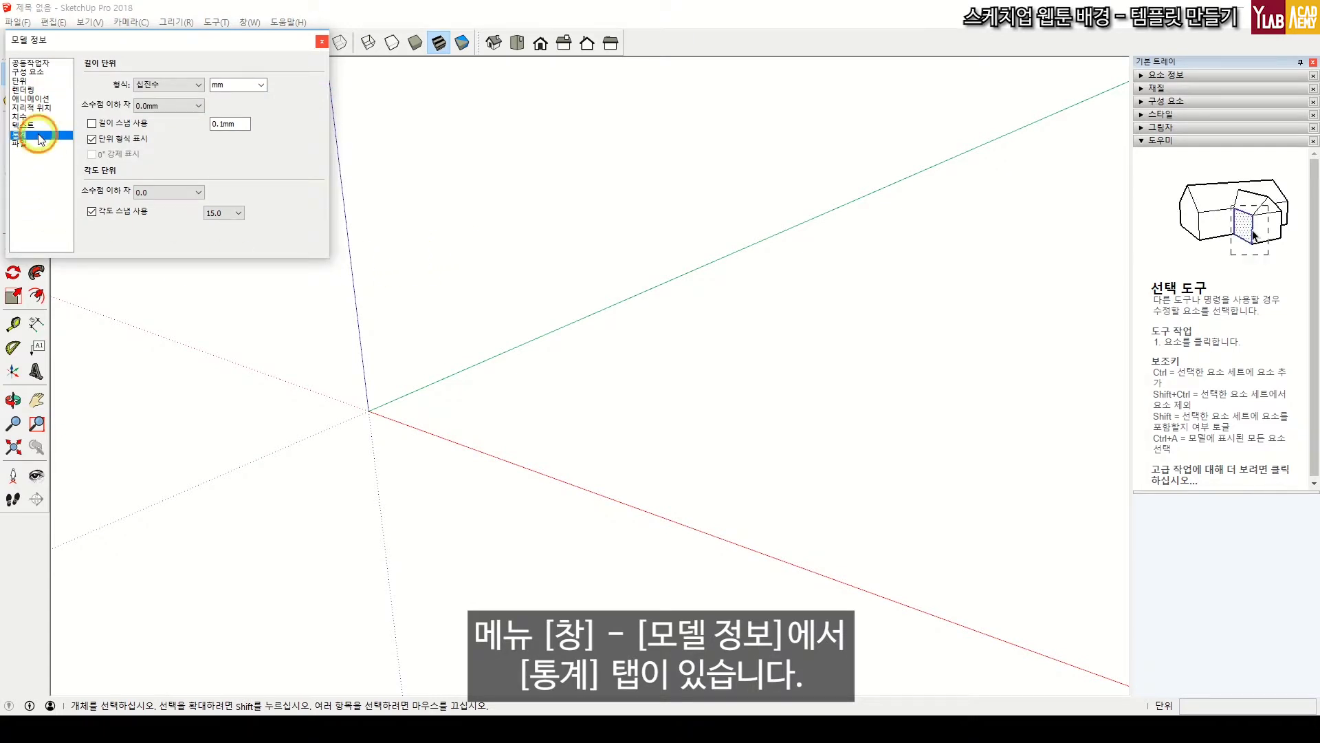
{"action": "scroll", "coordinate": [221, 180], "scroll_direction": "down", "scroll_amount": 2}
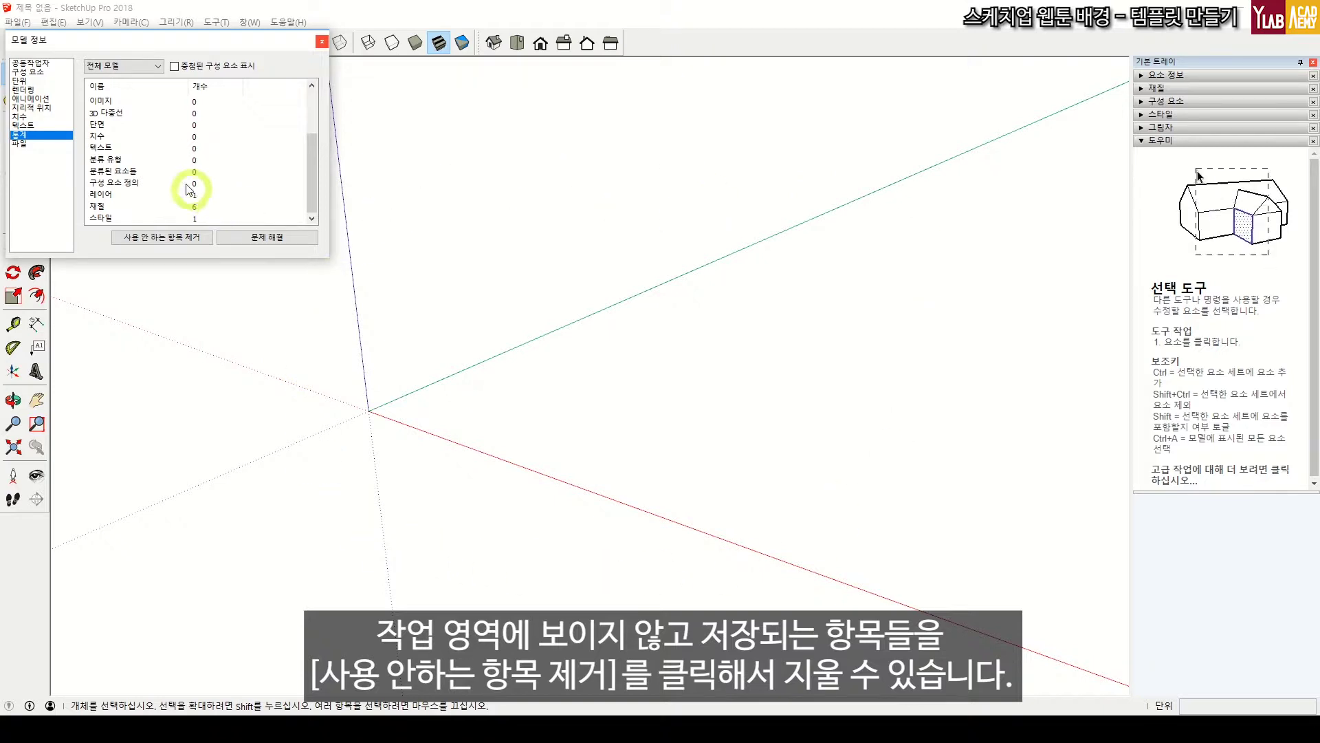
{"action": "left_click", "coordinate": [159, 241]}
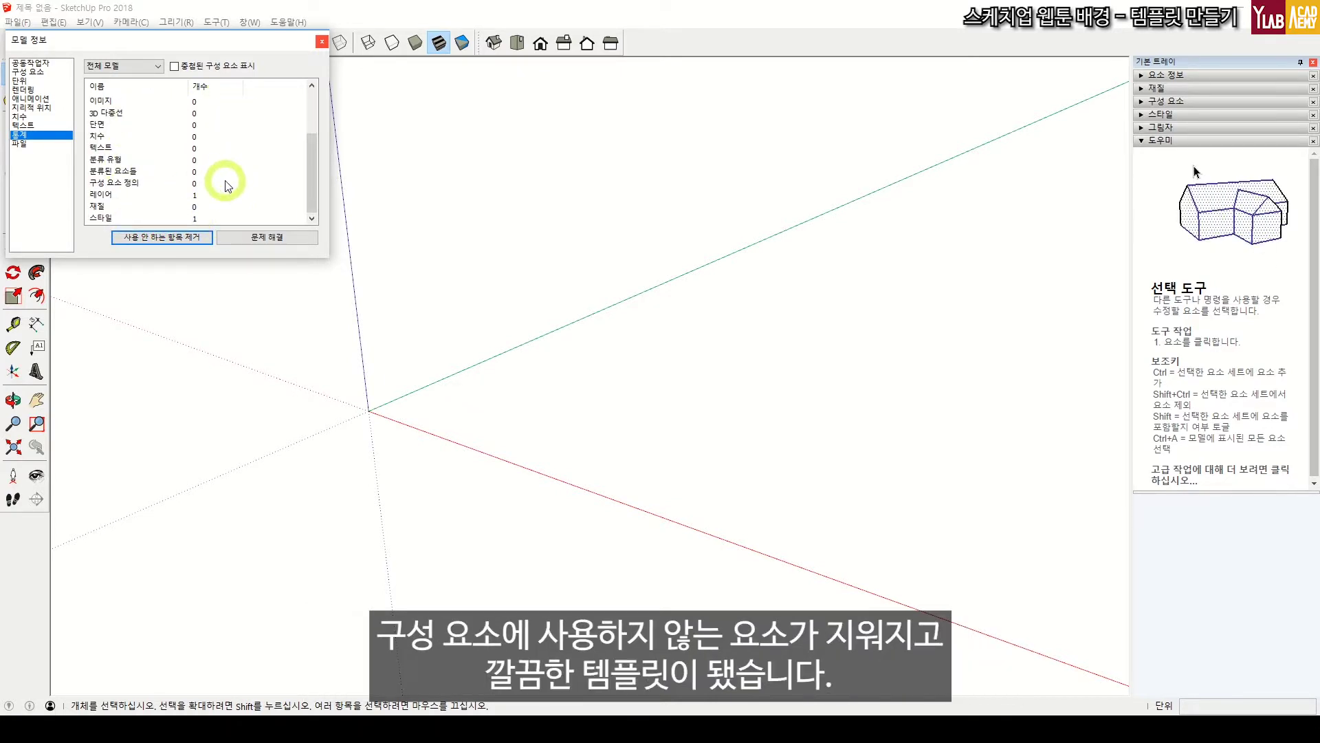
{"action": "left_click", "coordinate": [321, 43]}
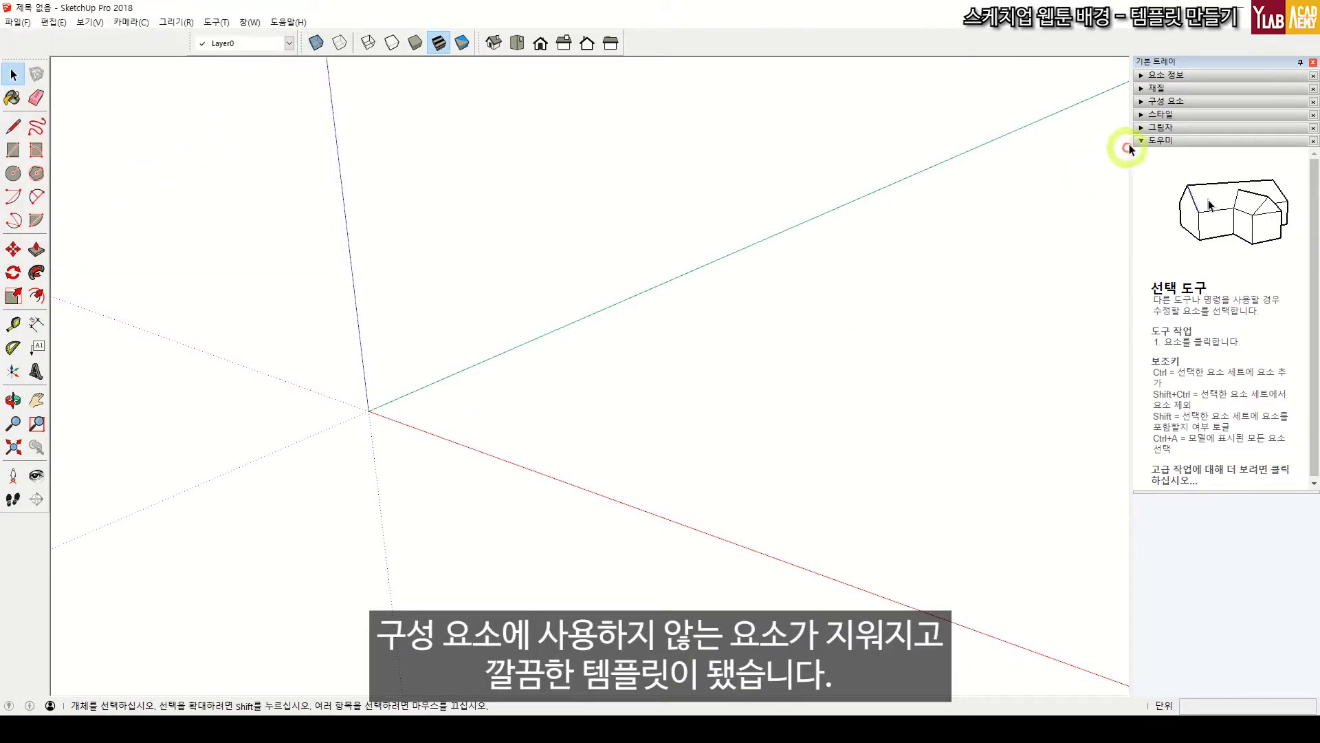
{"action": "left_click", "coordinate": [1141, 103]}
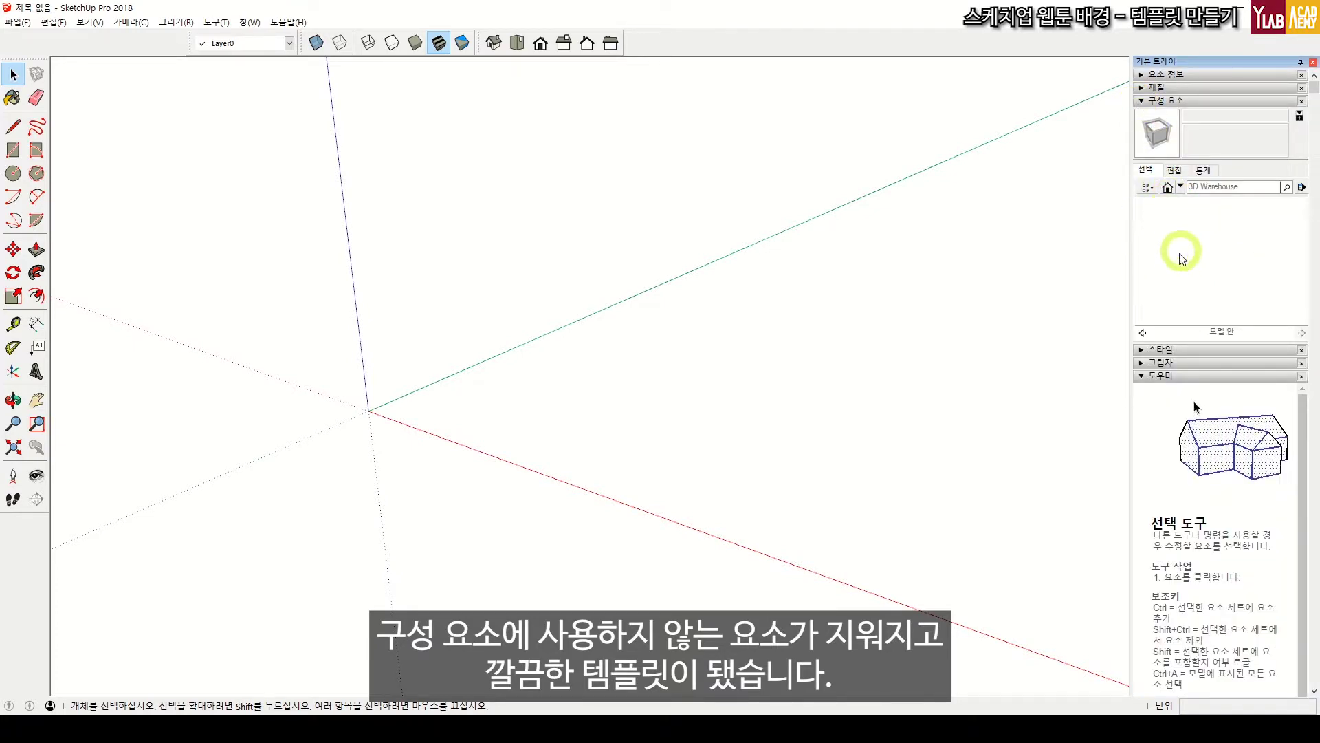
{"action": "left_click", "coordinate": [1141, 102]}
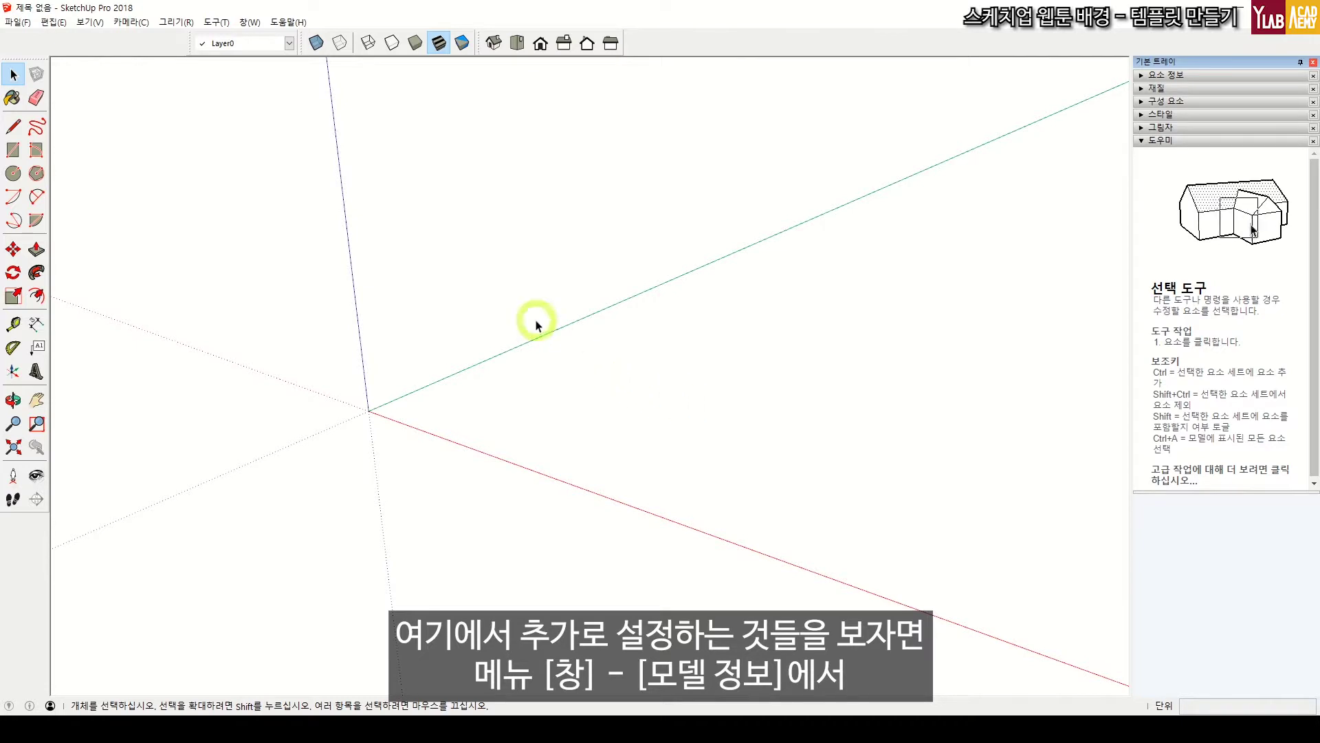
Open Model Info's Animation page with its scene transition settings
{"action": "left_click", "coordinate": [249, 22]}
{"action": "left_click", "coordinate": [273, 101]}
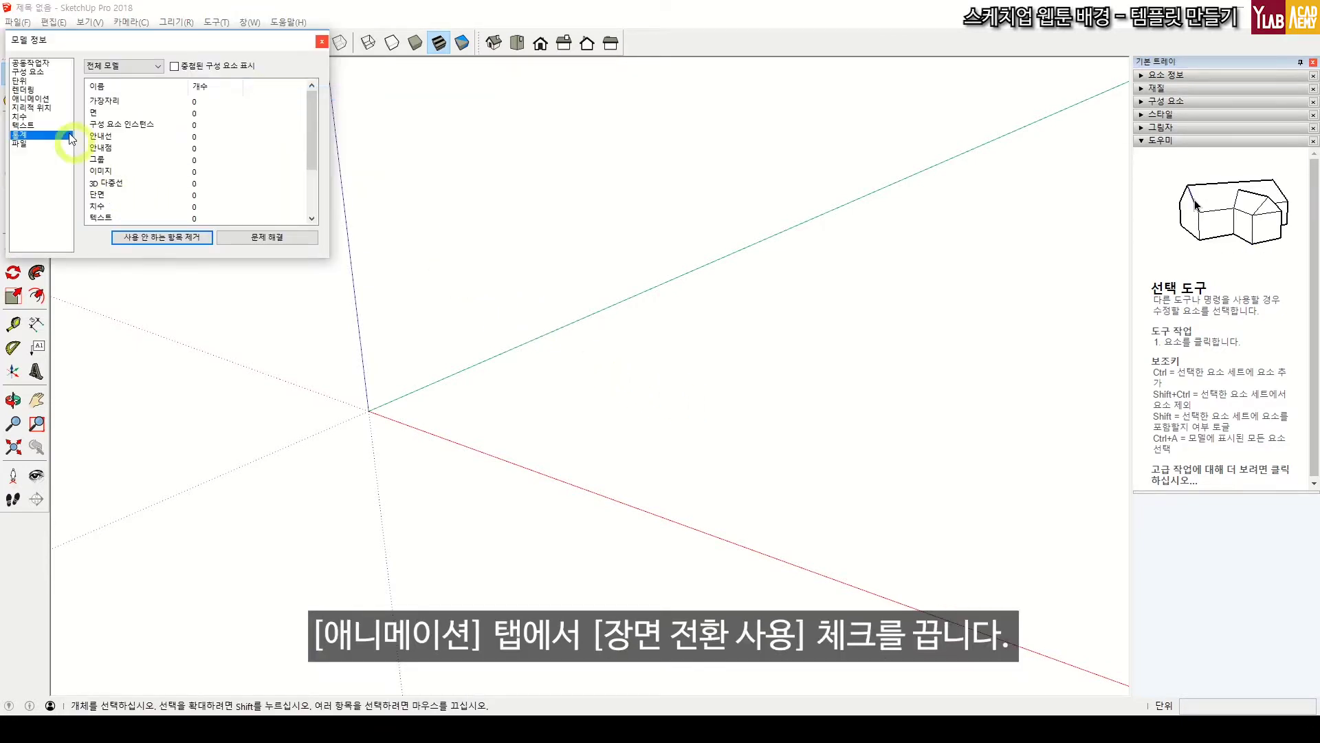
{"action": "left_click", "coordinate": [32, 100]}
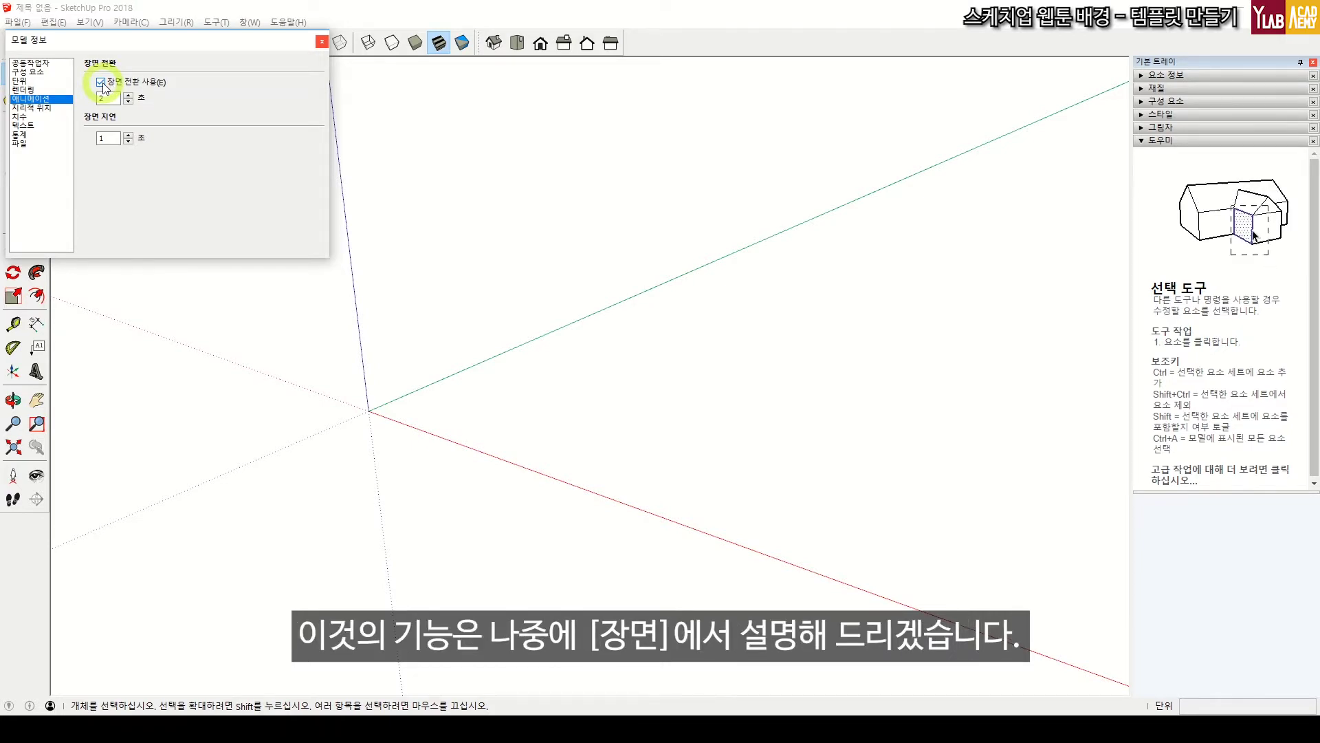
Set the style's edge Endpoints value to 3, leave it unchecked, and update the style
{"action": "left_click", "coordinate": [321, 43]}
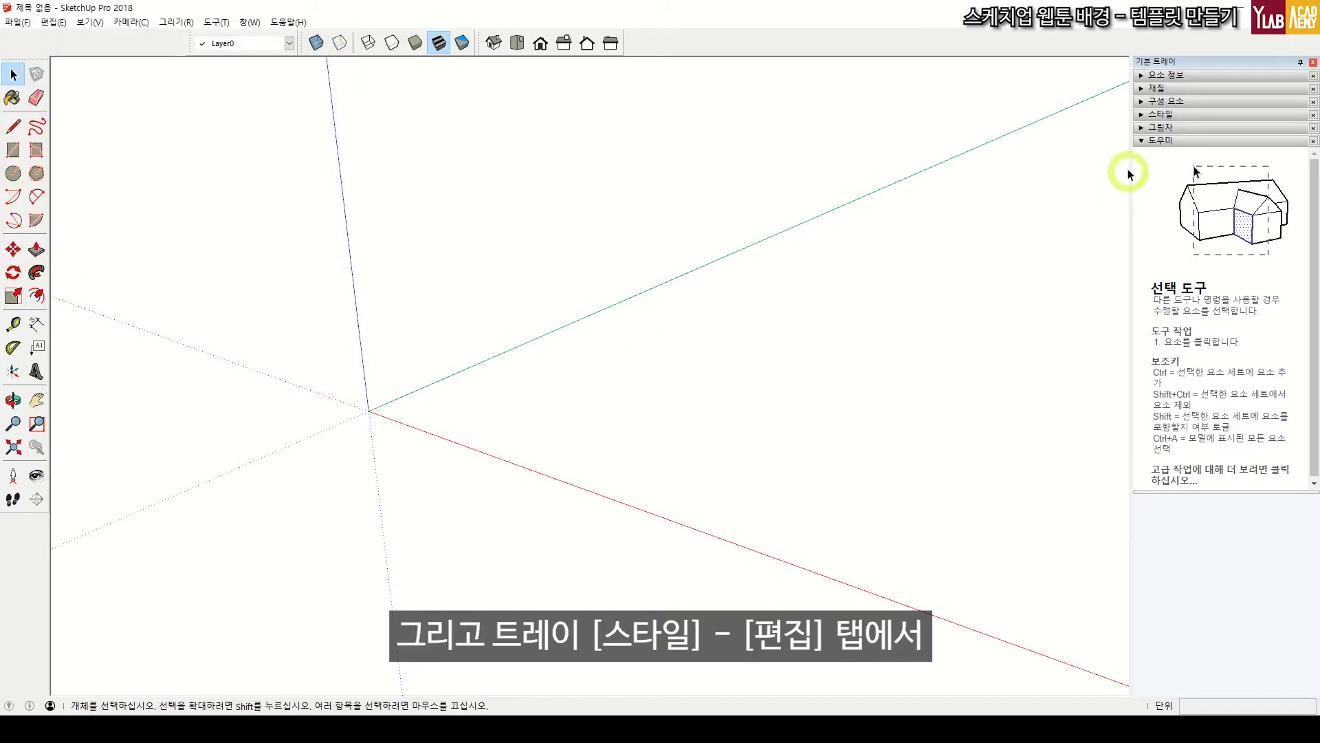
{"action": "left_click", "coordinate": [1142, 115]}
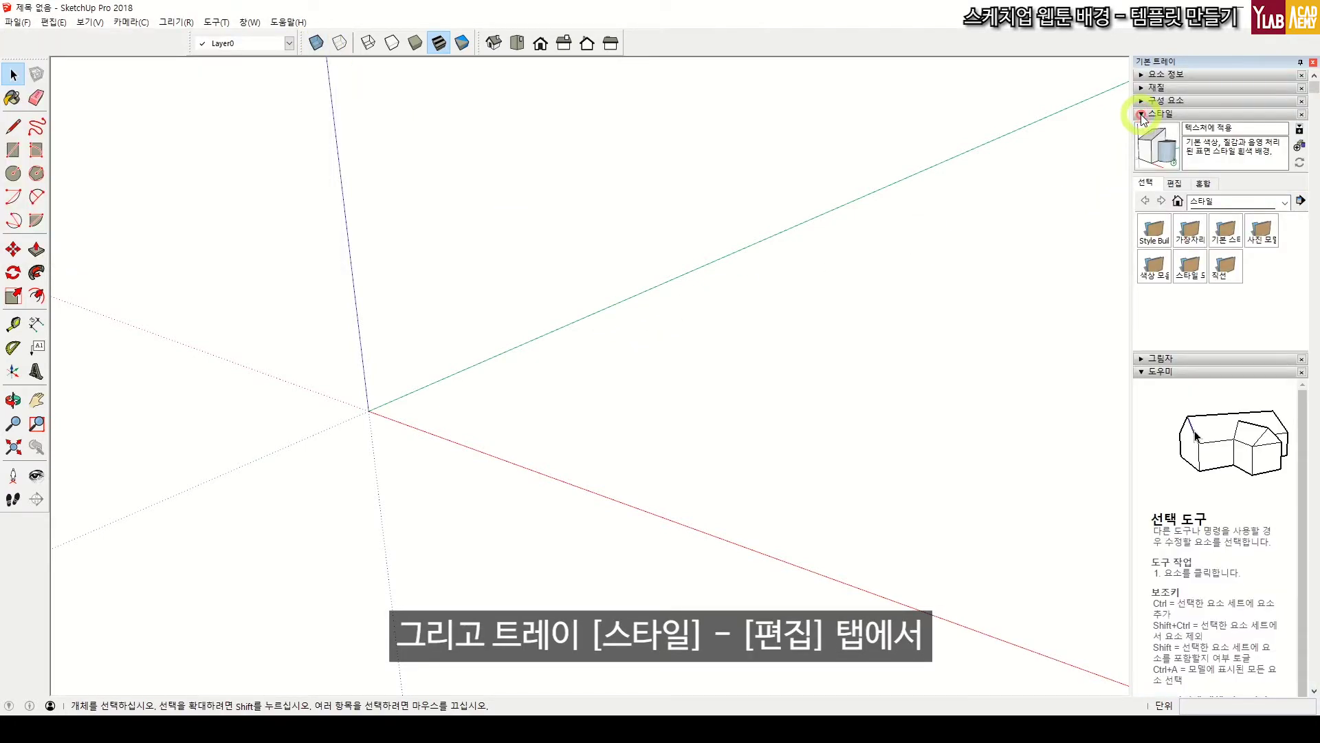
{"action": "left_click", "coordinate": [1175, 184]}
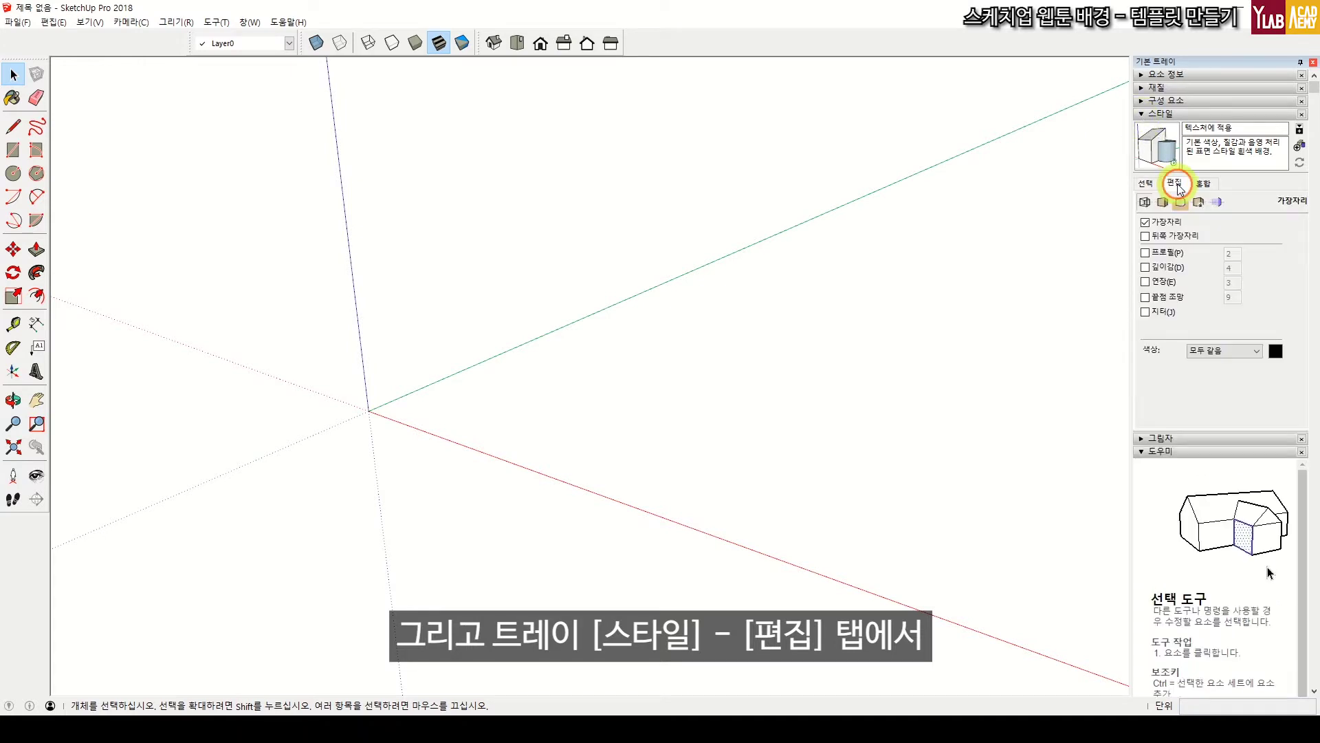
{"action": "left_click", "coordinate": [1146, 299]}
{"action": "double_click", "coordinate": [1231, 297]}
{"action": "type", "text": "3"}
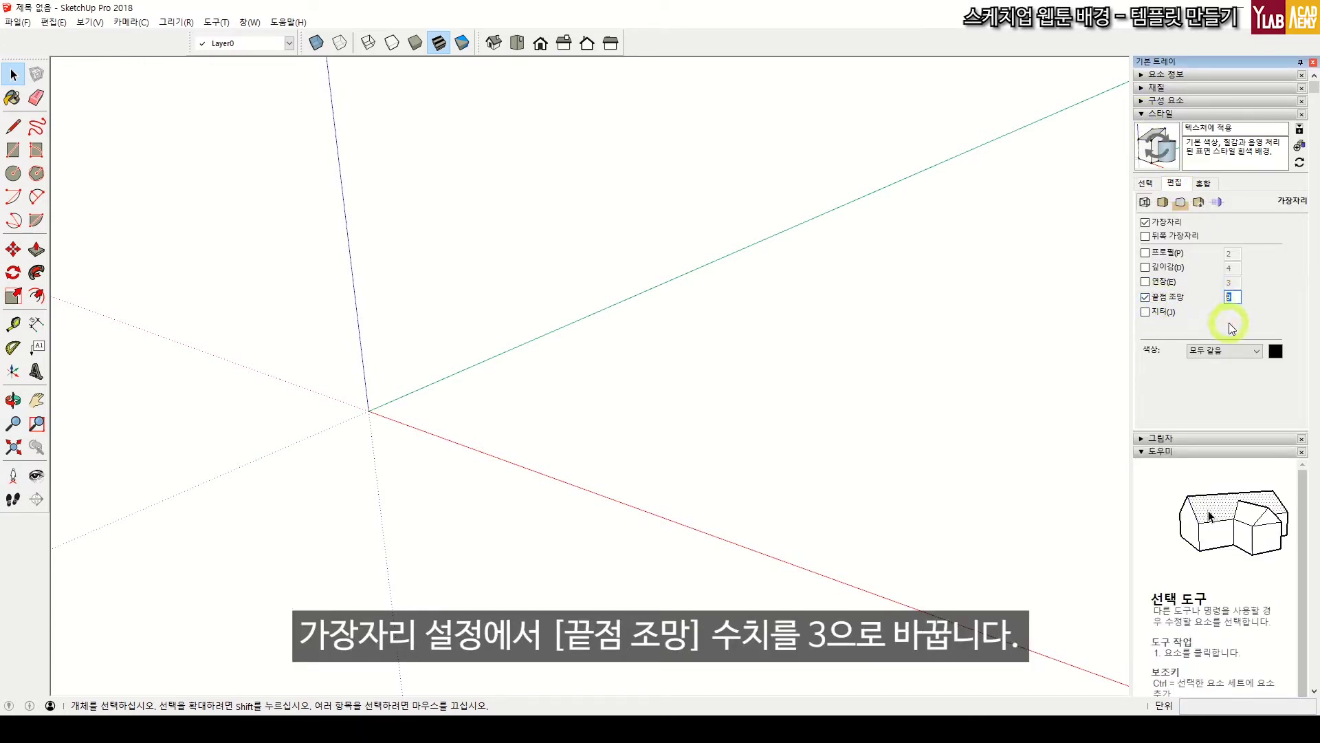
{"action": "left_click", "coordinate": [1145, 297]}
{"action": "left_click", "coordinate": [1157, 148]}
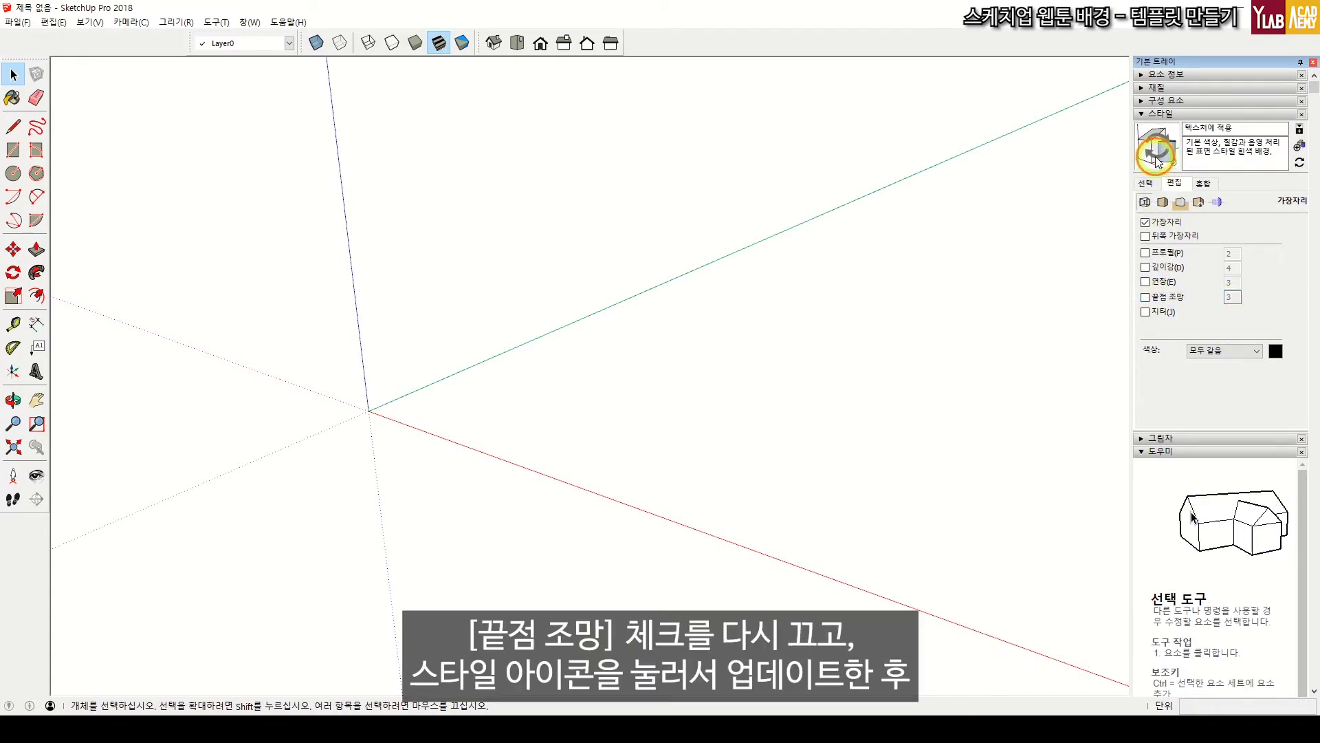
Review the style's edge settings again and return to the style collections
{"action": "left_click", "coordinate": [1155, 188]}
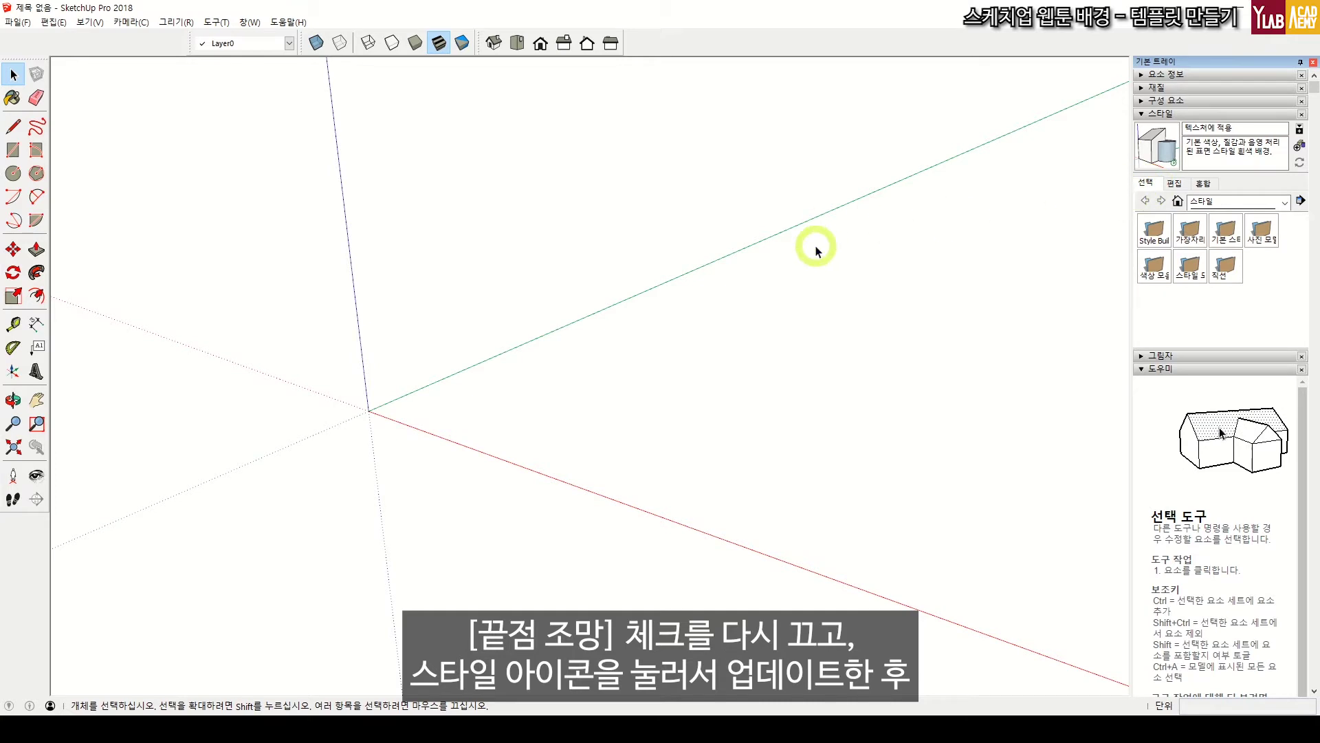
{"action": "left_click", "coordinate": [1172, 184]}
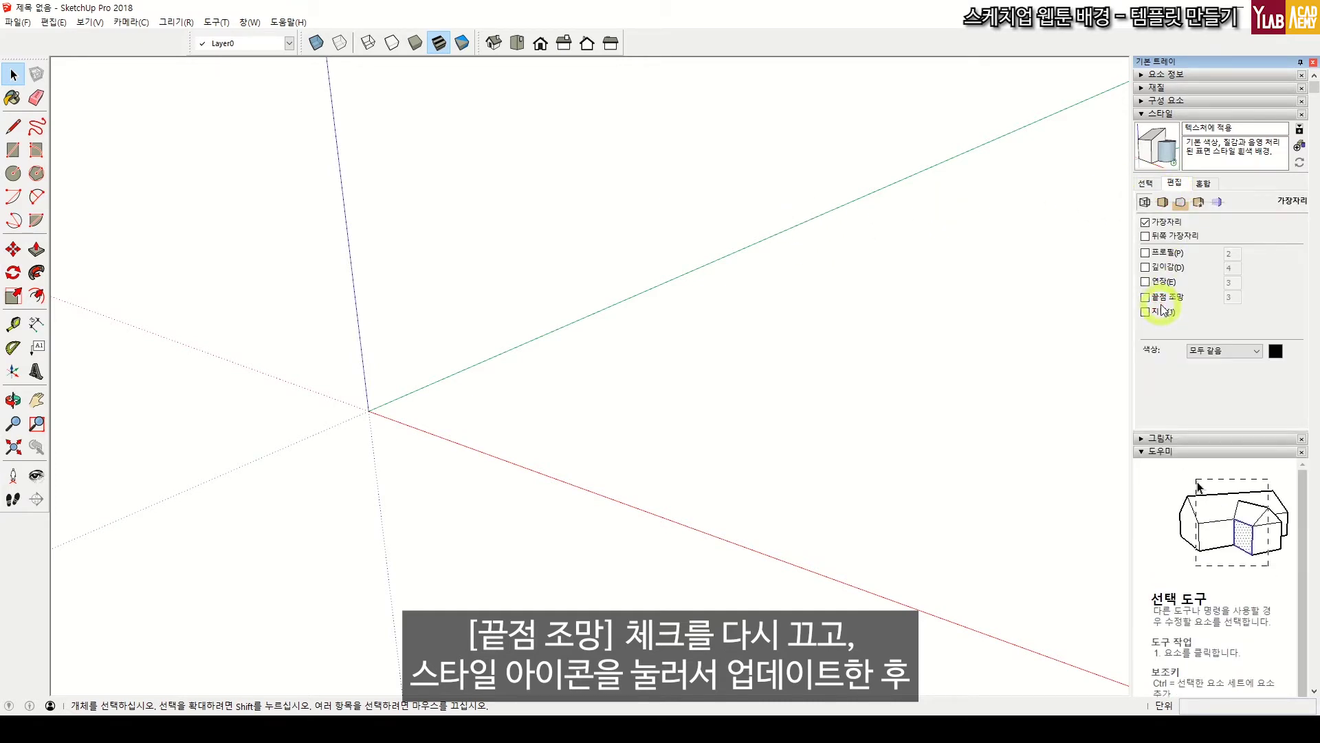
{"action": "left_click", "coordinate": [1155, 188]}
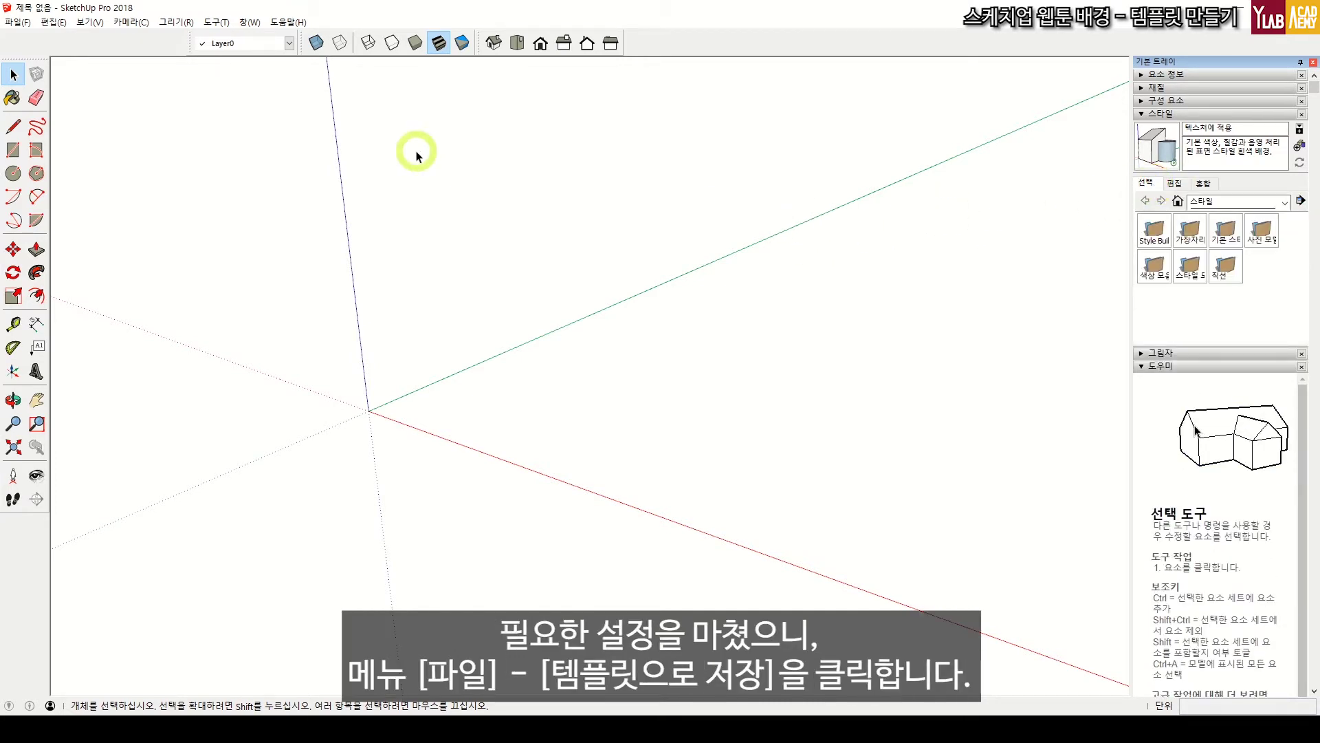
Save the model as default template 작업용 with the description 내 인테리어 작업용
{"action": "left_click", "coordinate": [20, 24]}
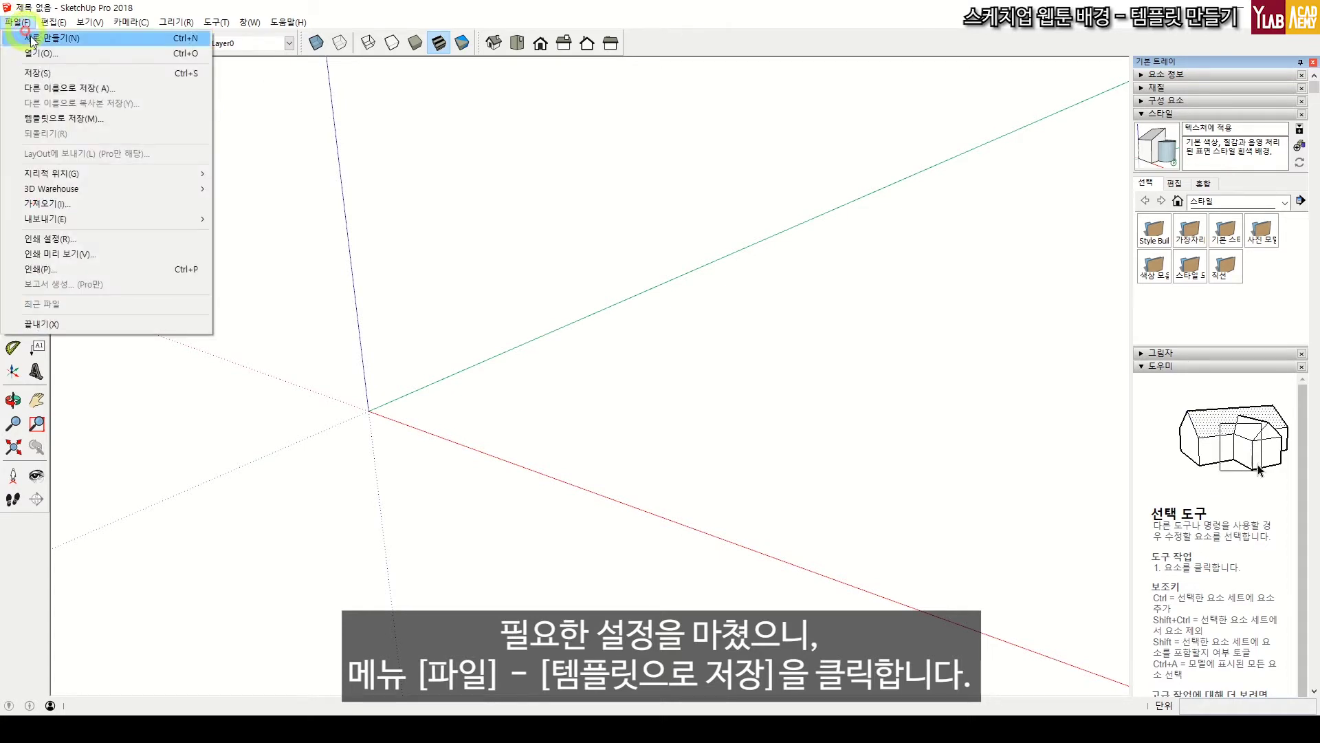
{"action": "left_click", "coordinate": [92, 120]}
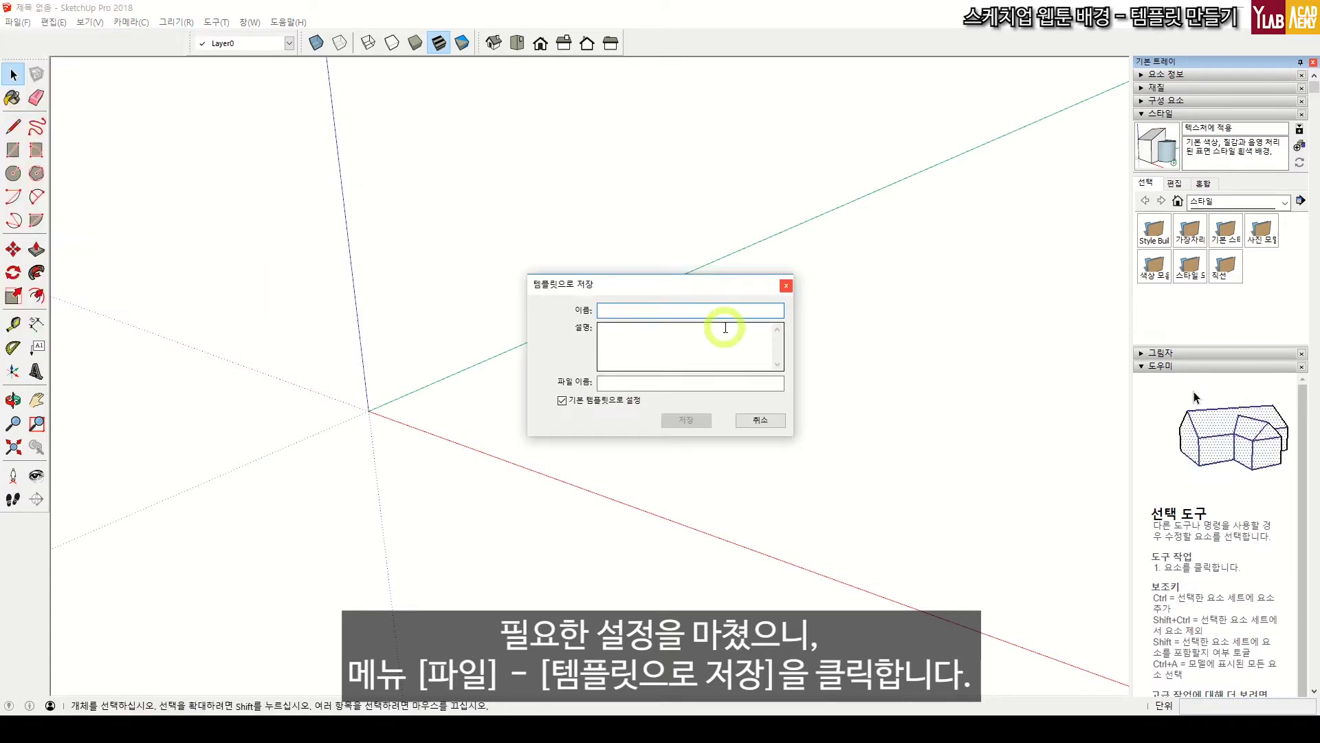
{"action": "type", "text": "ㅇ"}
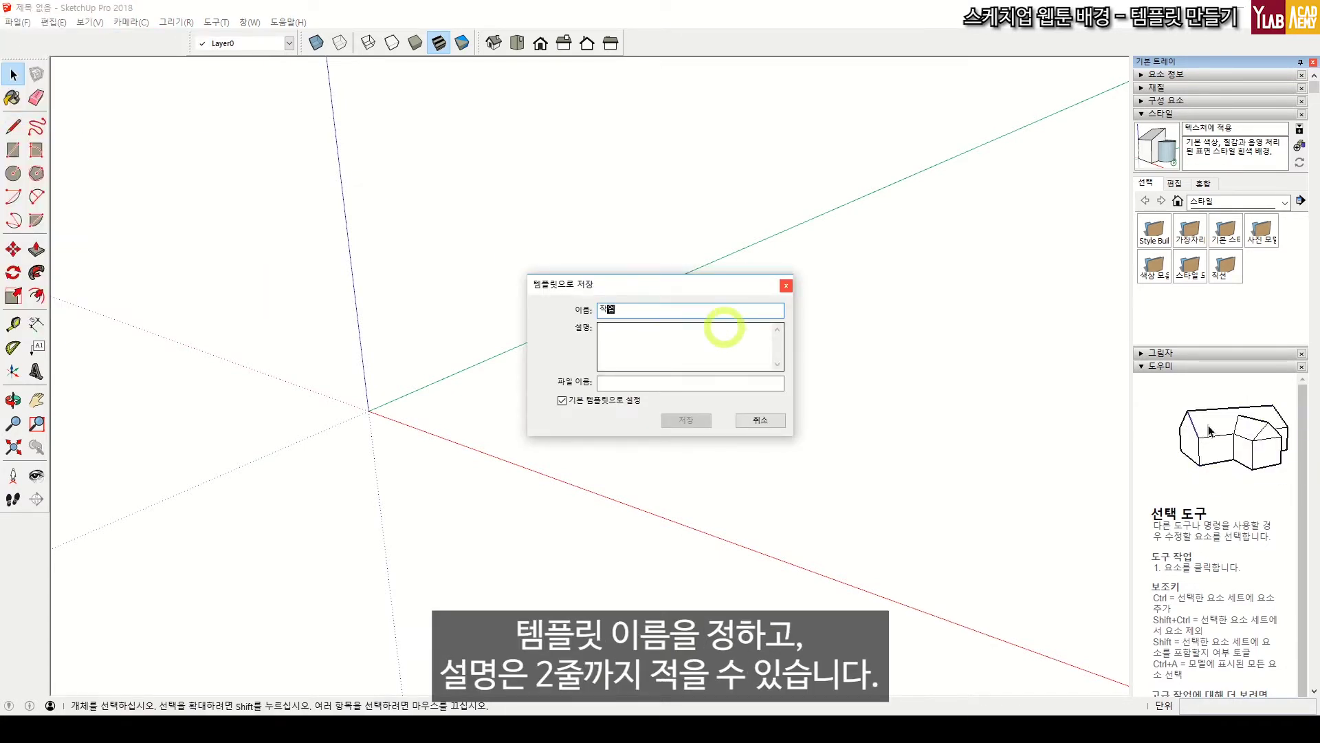
{"action": "left_click", "coordinate": [657, 340]}
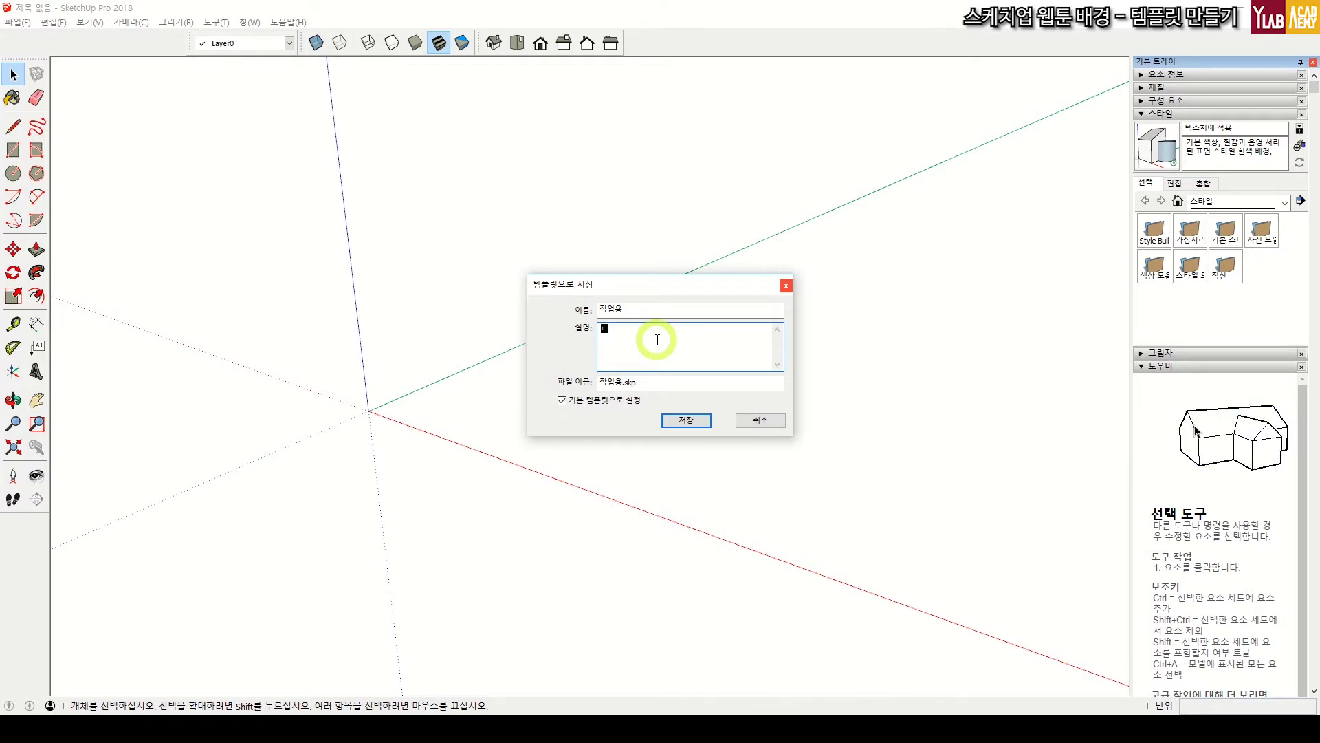
{"action": "type", "text": "내 인테리어 작업용"}
{"action": "key", "text": "Return"}
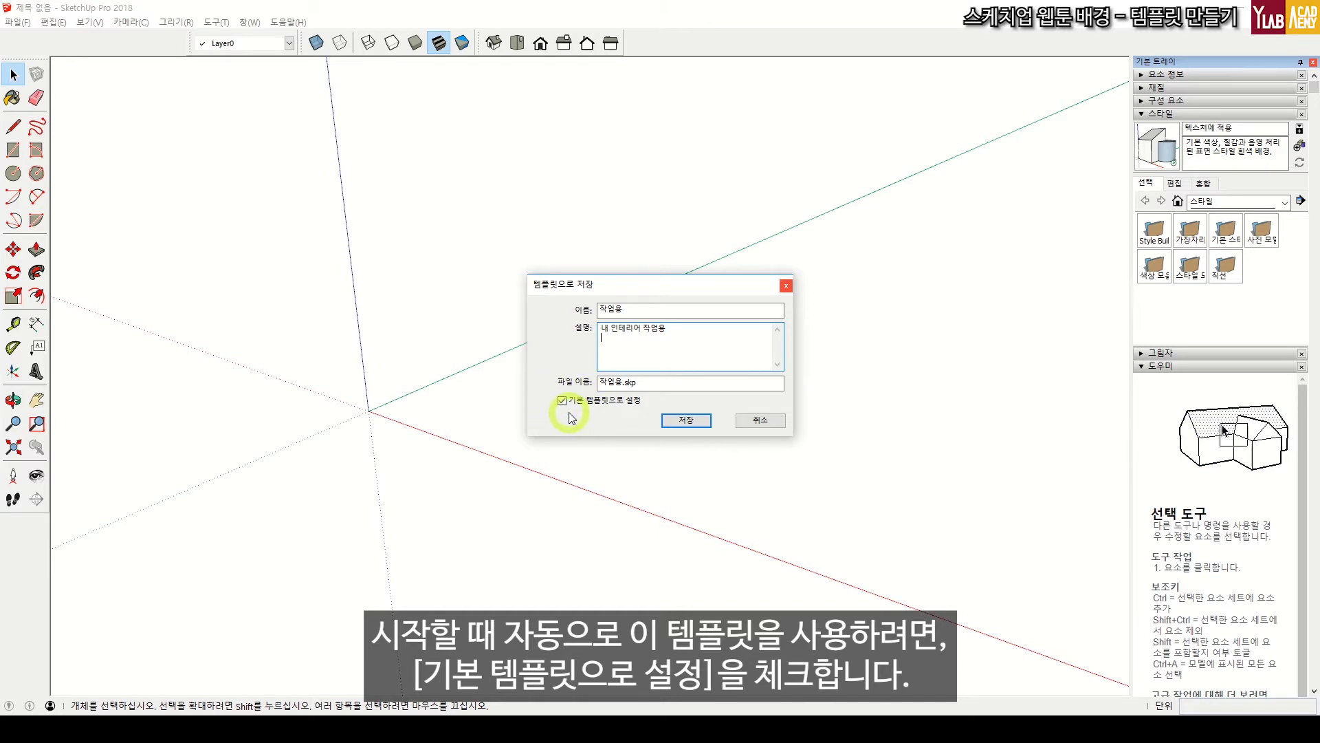
{"action": "left_click", "coordinate": [693, 420]}
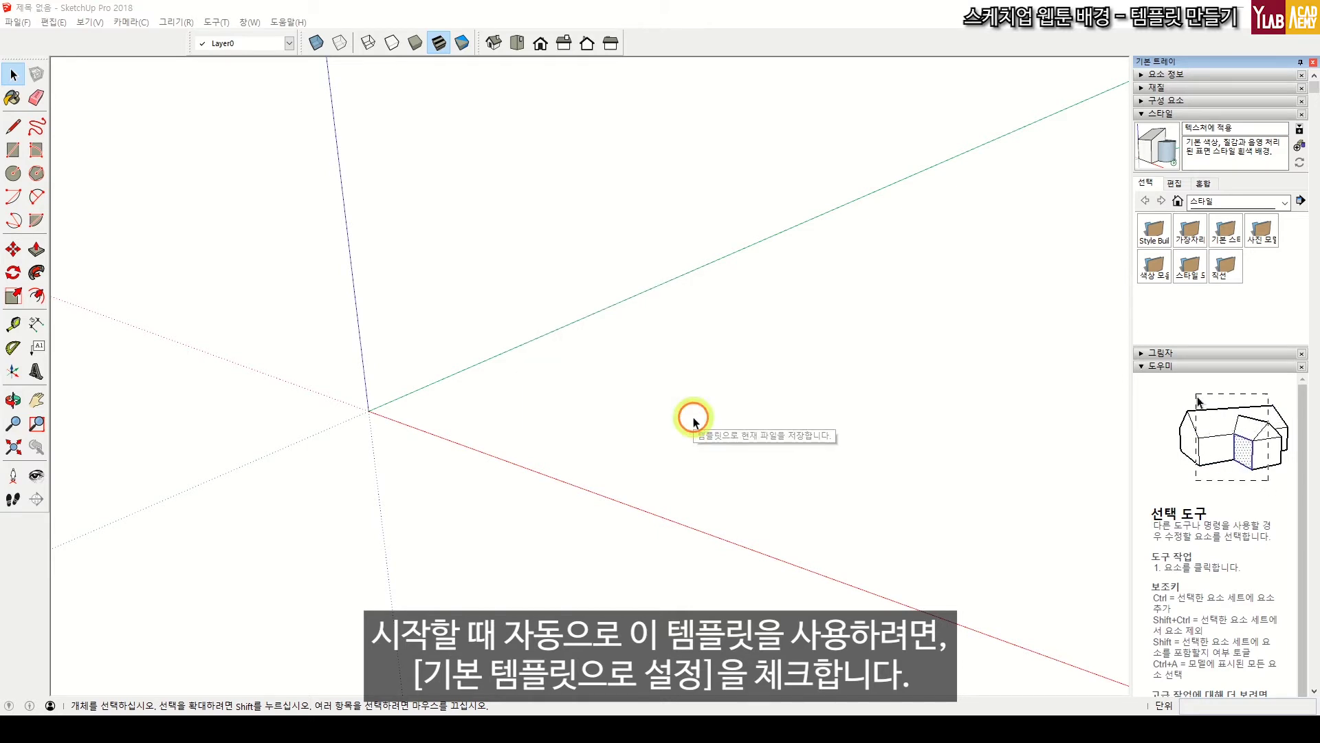
{"action": "left_click", "coordinate": [1142, 114]}
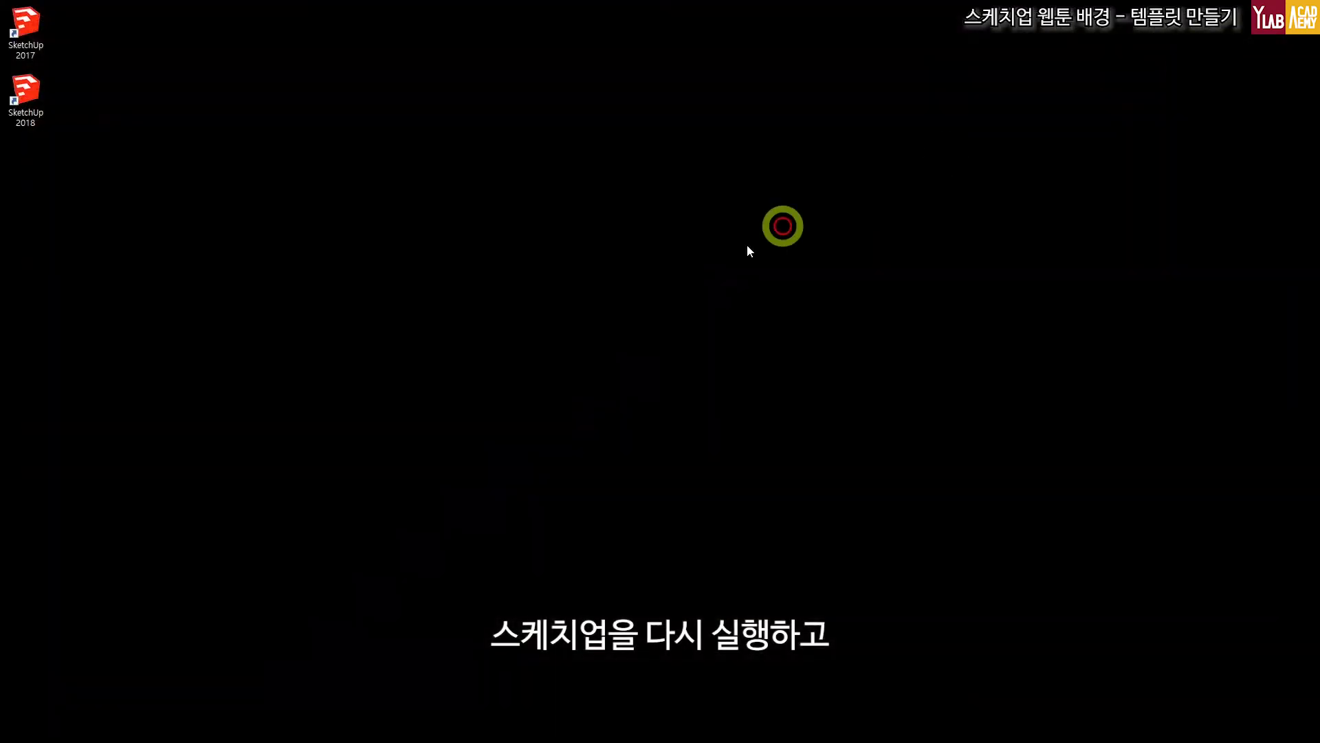
Relaunch SketchUp 2018, confirm 작업용 is the preselected template, and start modelling
{"action": "double_click", "coordinate": [15, 108]}
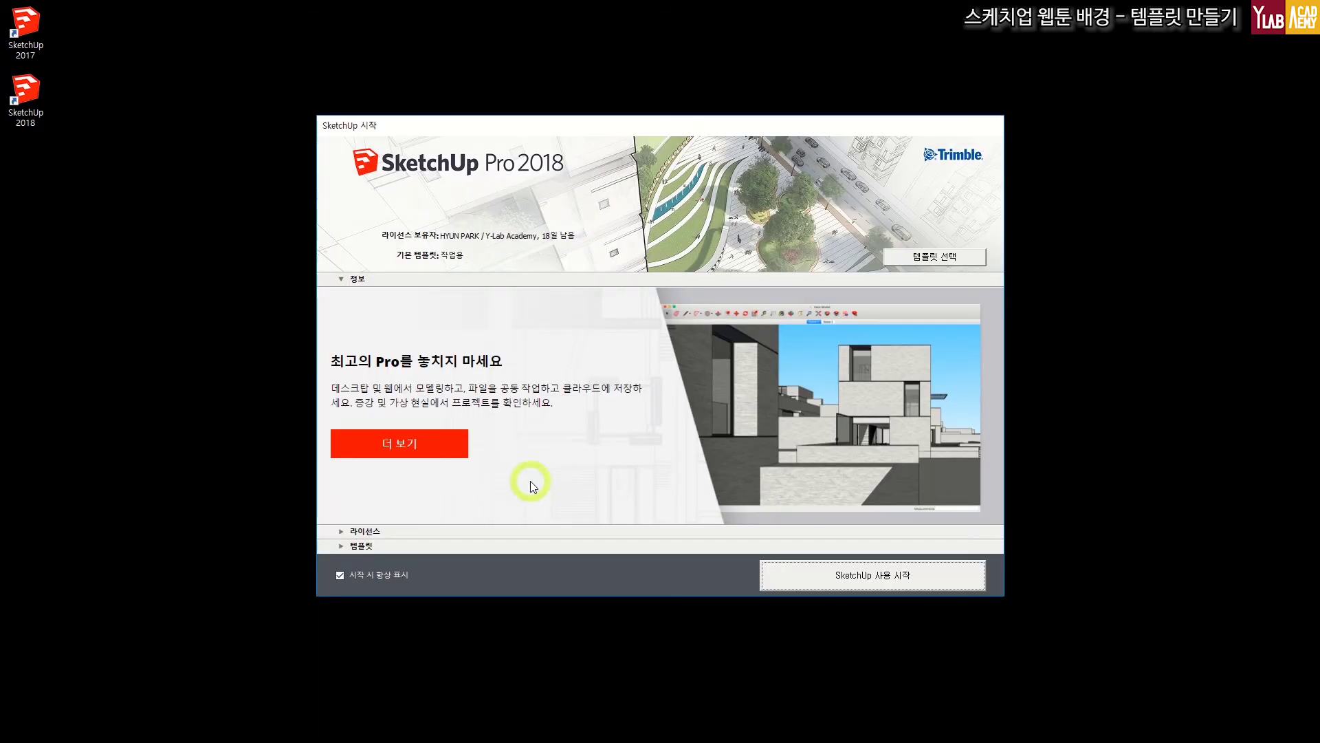
{"action": "left_click", "coordinate": [350, 547]}
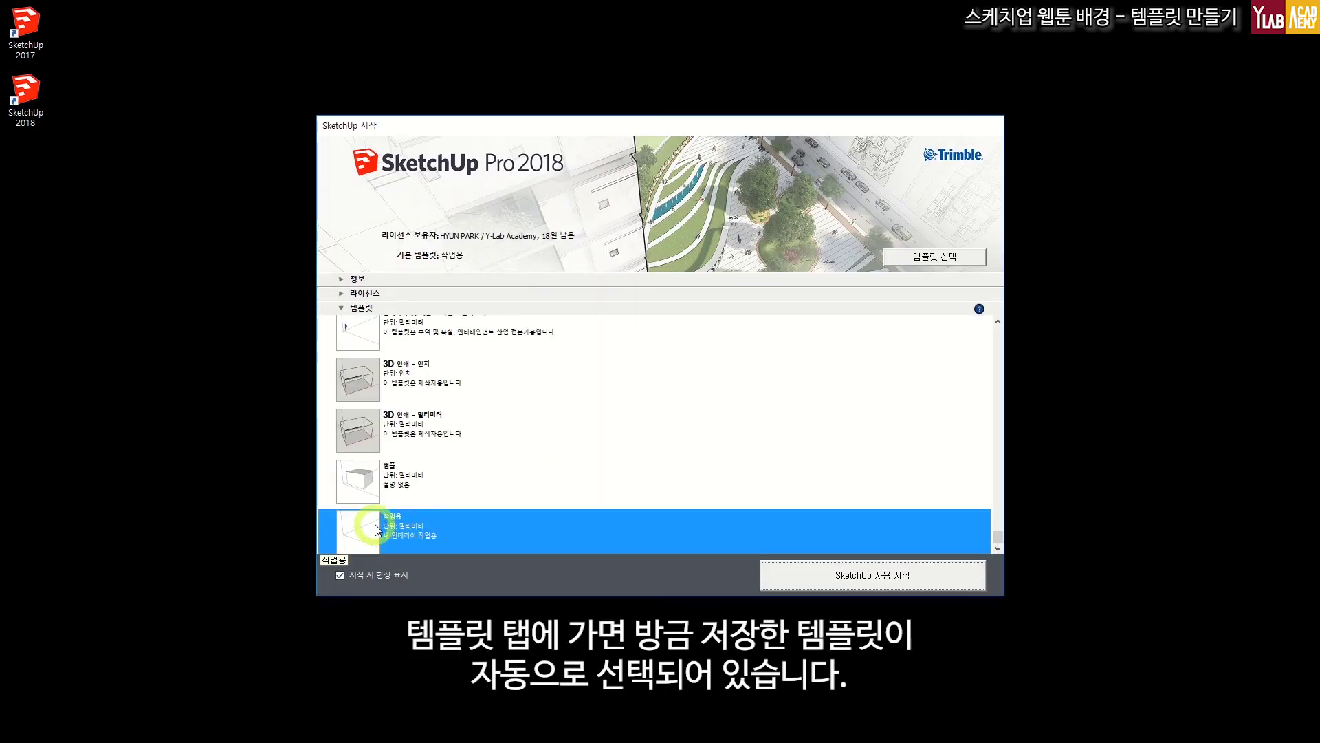
{"action": "left_click", "coordinate": [770, 578]}
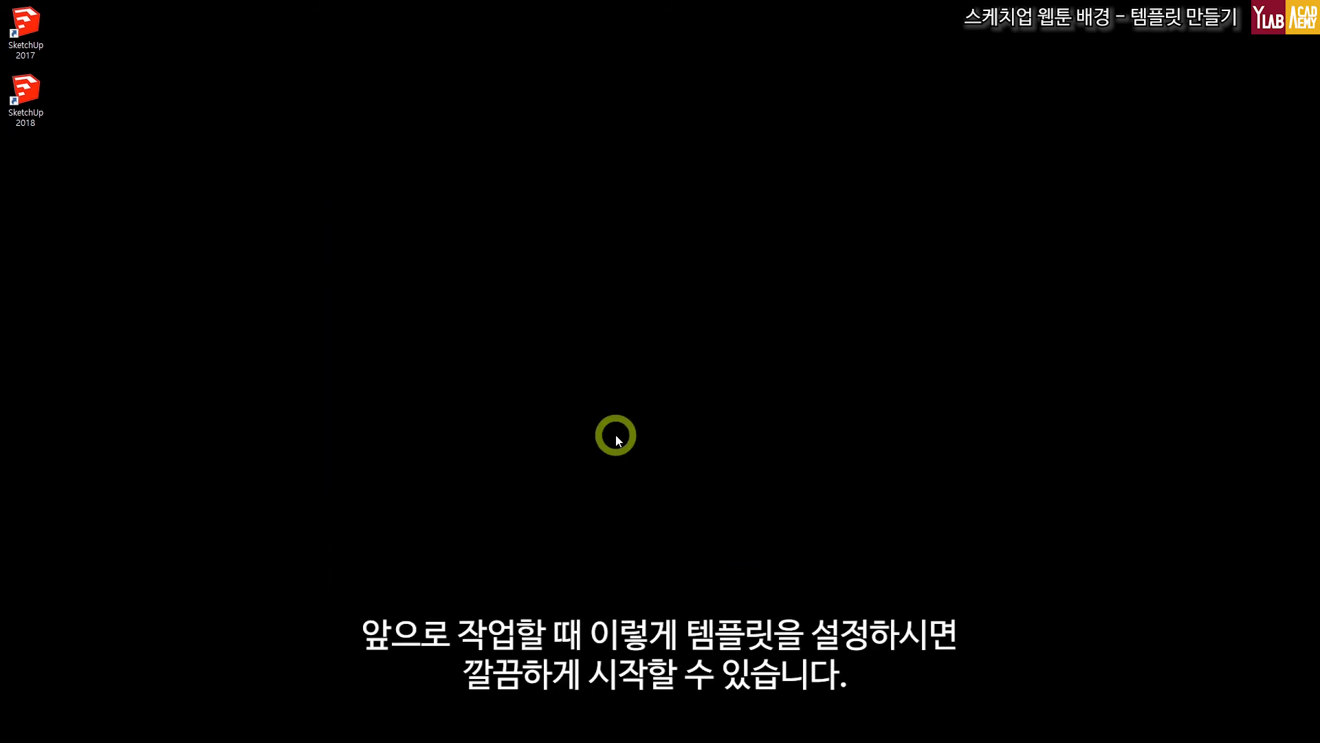